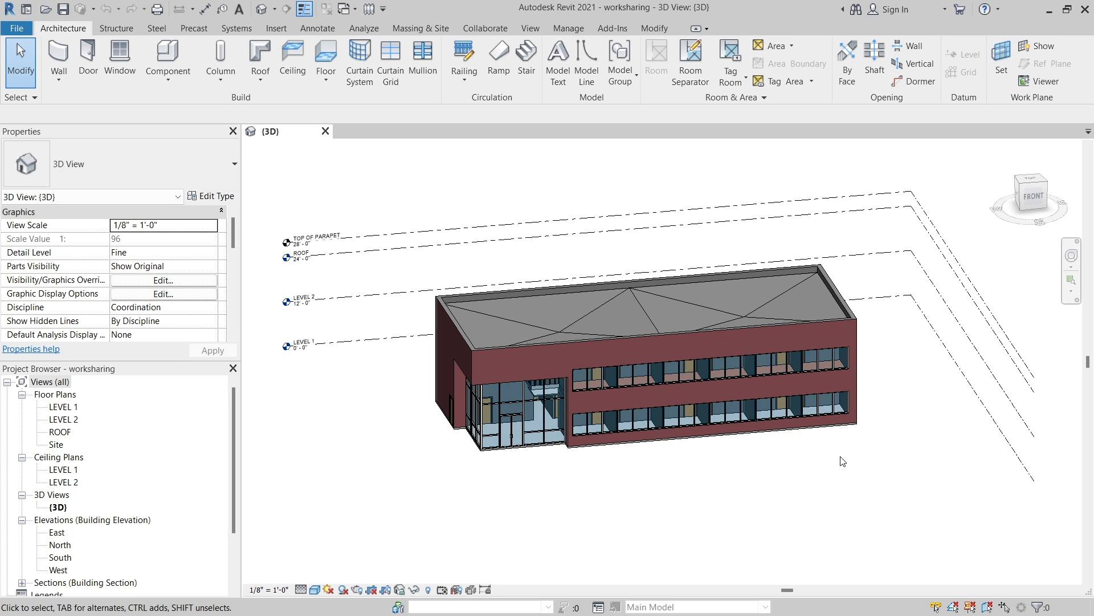
# Enable collaboration within the network for the project and save it as the central model.
pyautogui.scroll(-1, 840, 457)
pyautogui.scroll(2, 575, 495)
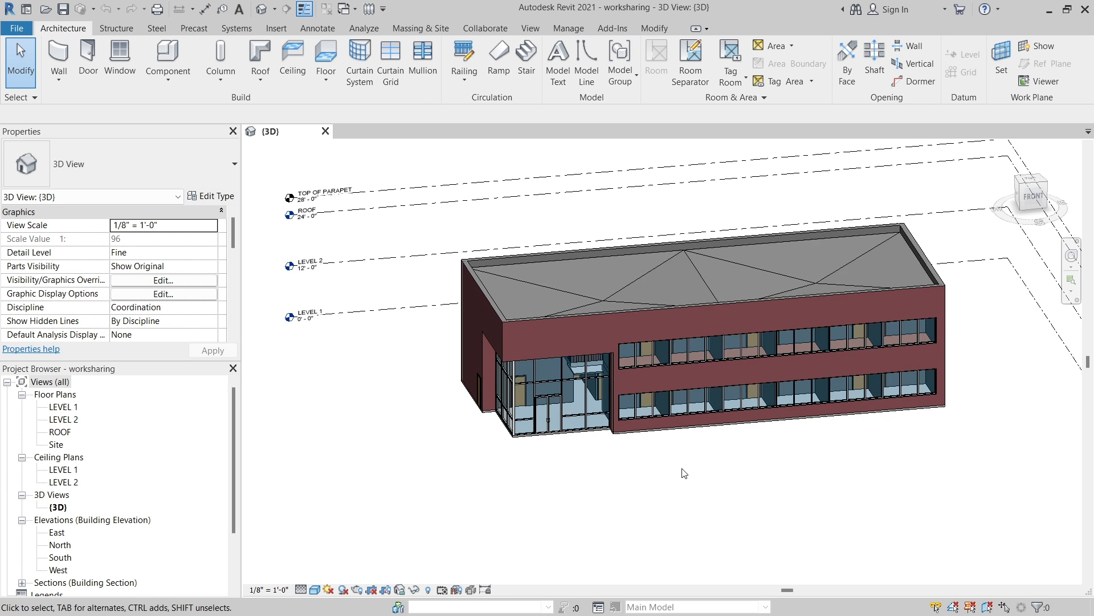
pyautogui.moveTo(684, 471); pyautogui.dragTo(706, 513, button='middle')
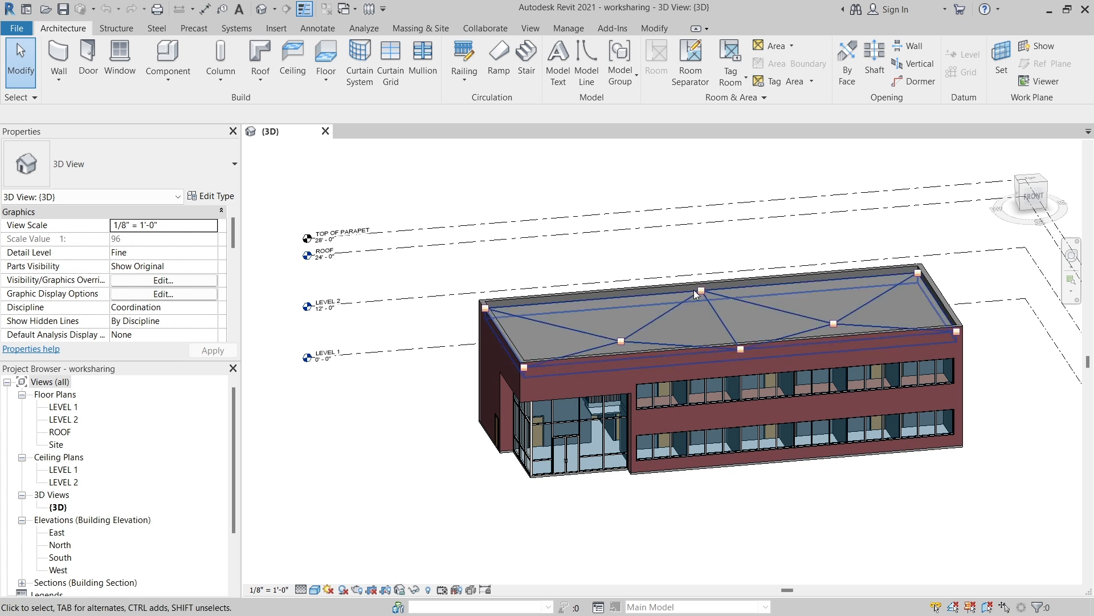
pyautogui.click(486, 29)
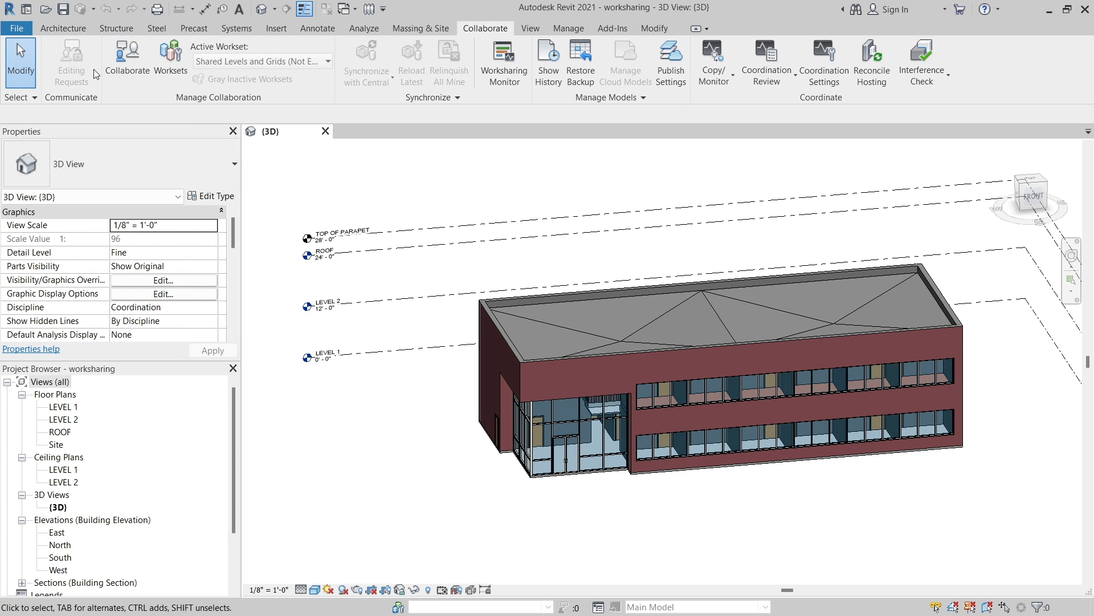
pyautogui.click(118, 67)
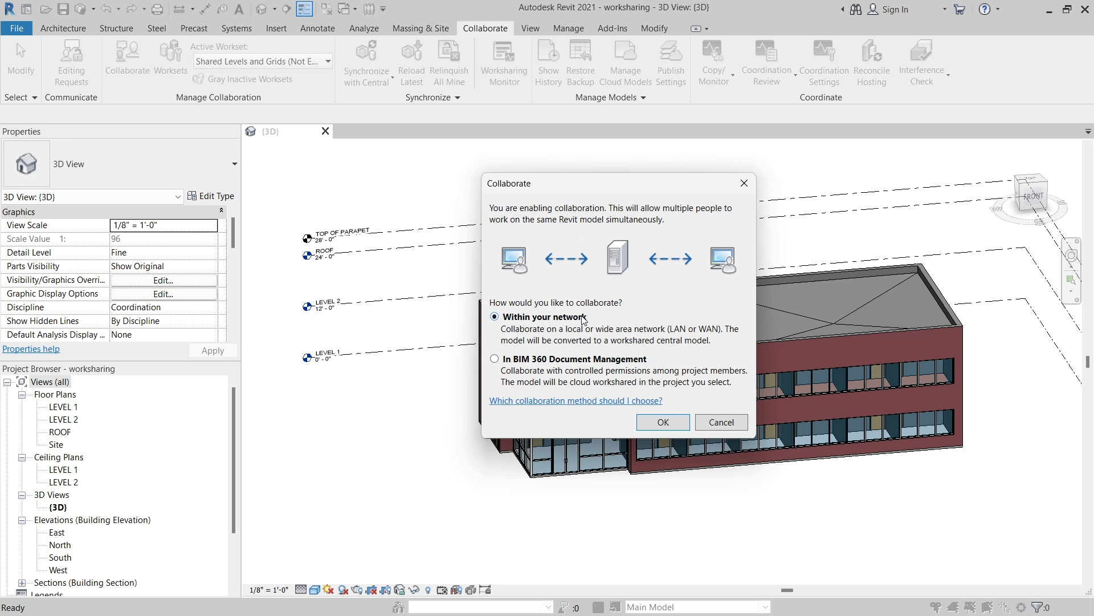
pyautogui.click(650, 423)
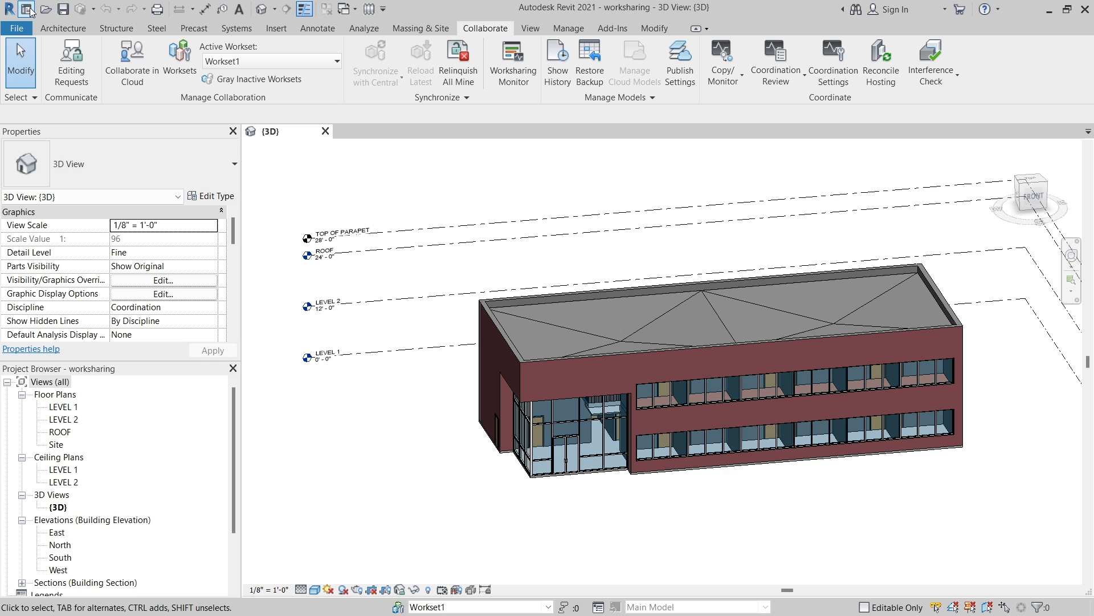
pyautogui.click(64, 9)
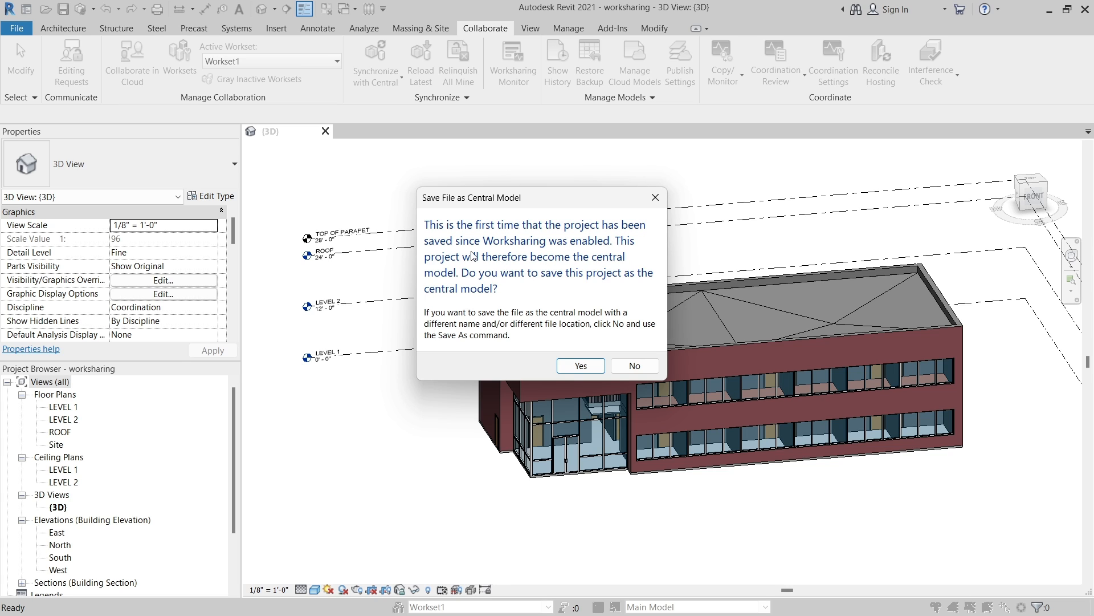
pyautogui.click(583, 367)
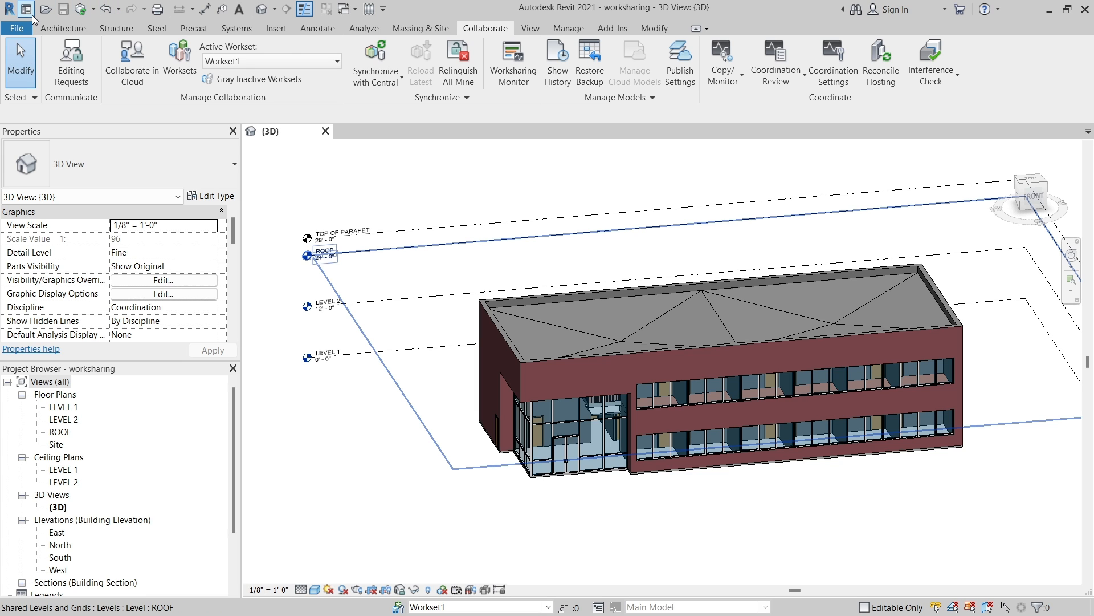
# Close the central model and open worksharing.rvt with Create New Local enabled.
pyautogui.click(17, 28)
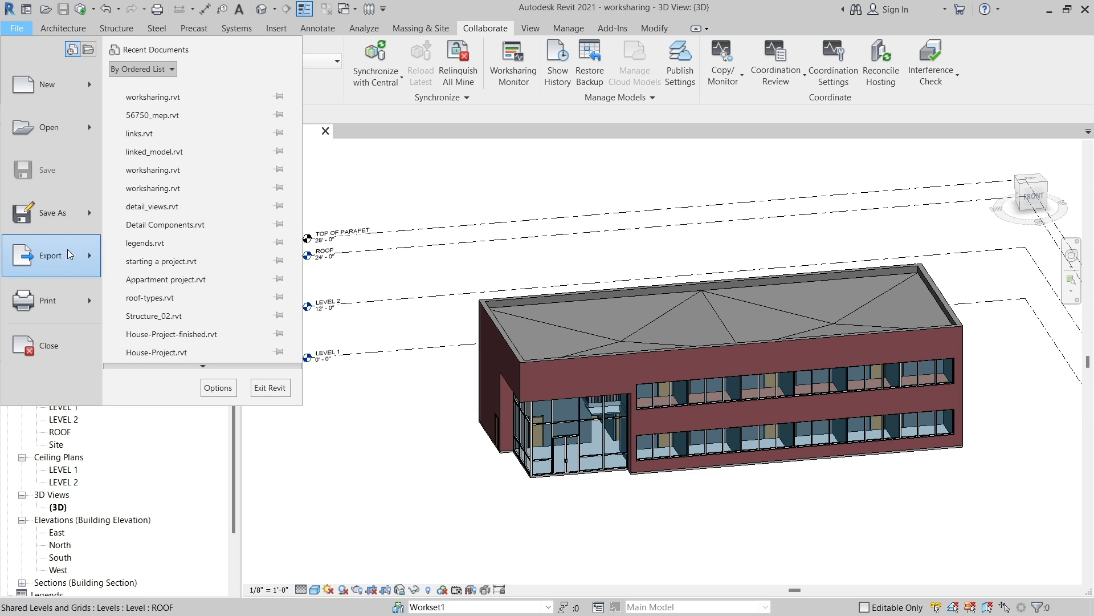
pyautogui.click(55, 348)
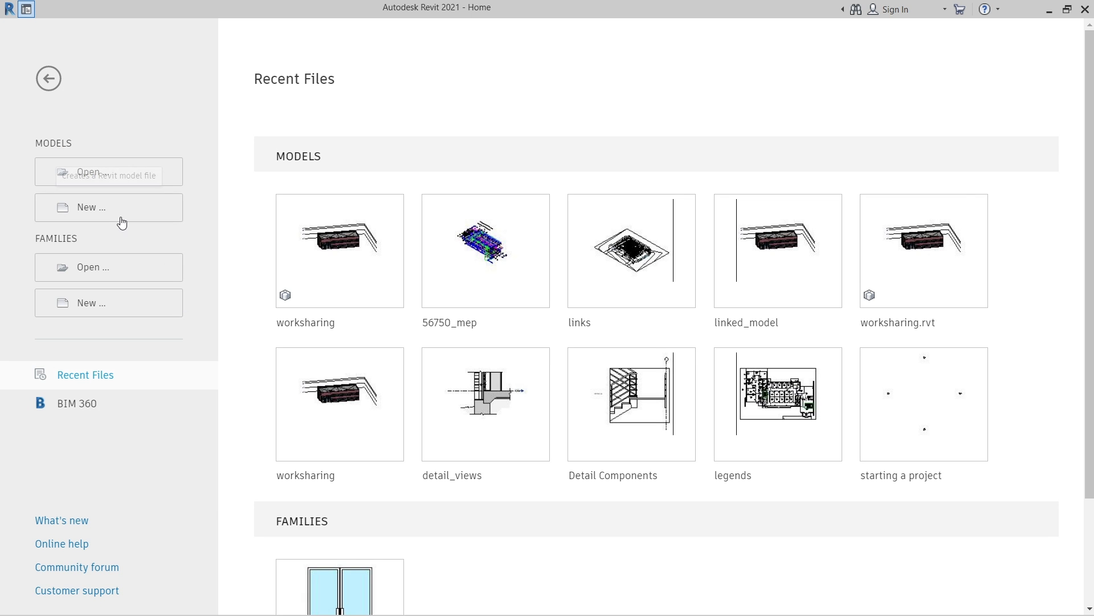
pyautogui.click(104, 178)
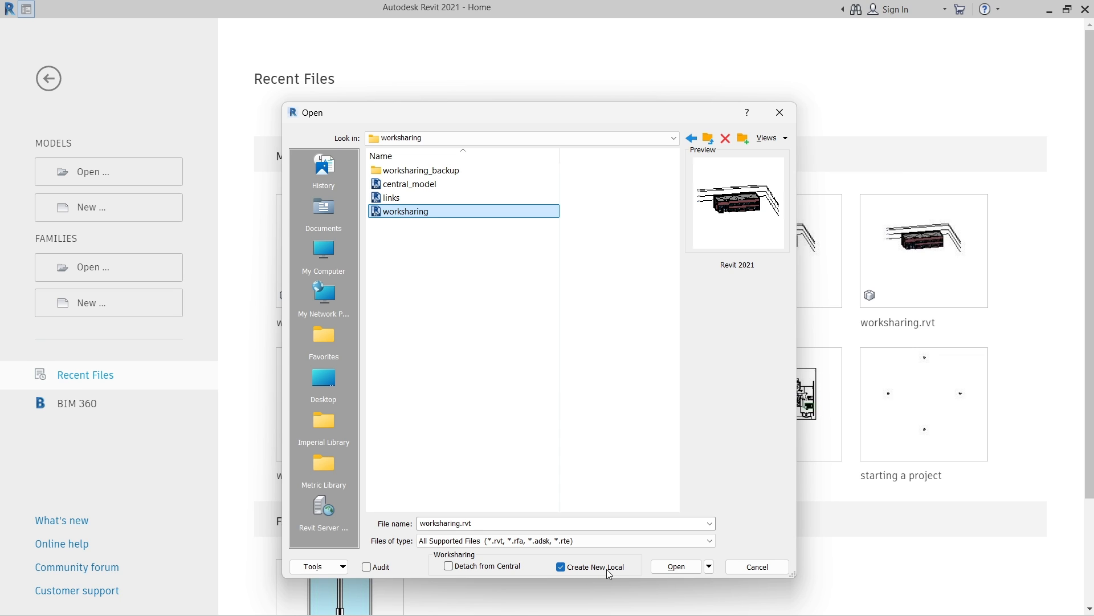
pyautogui.click(676, 566)
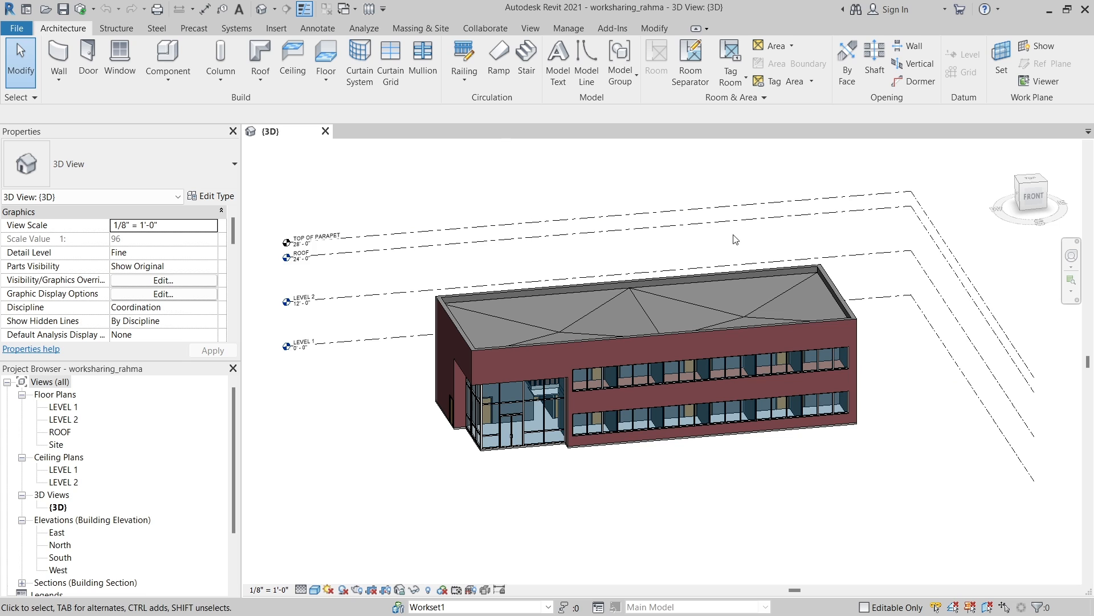
# Synchronize the local file with the central model using modified settings, relinquishing user-created worksets.
pyautogui.click(82, 11)
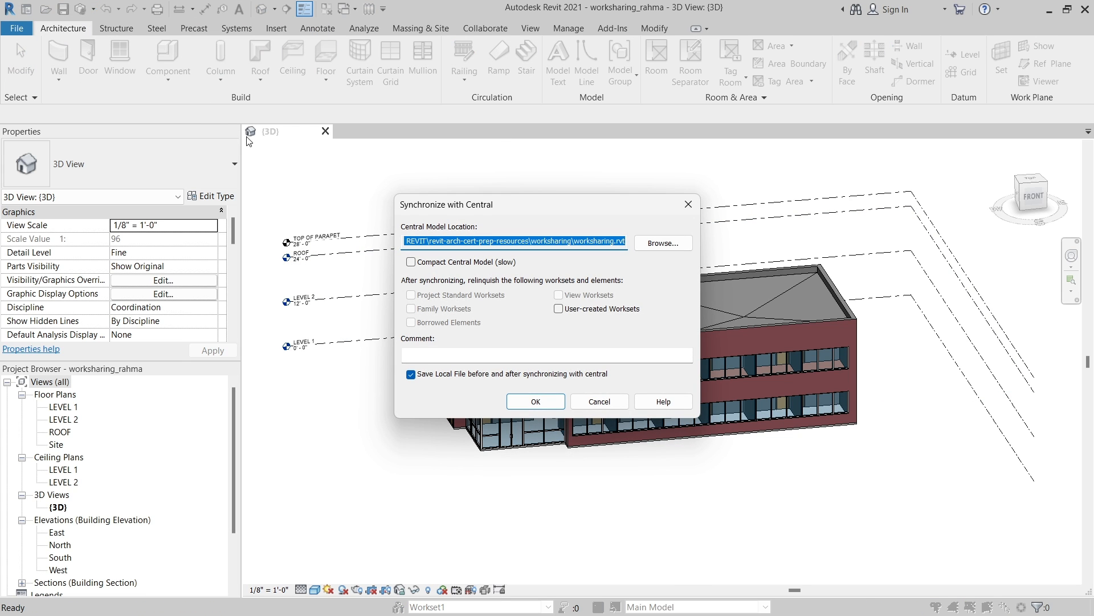
pyautogui.click(689, 204)
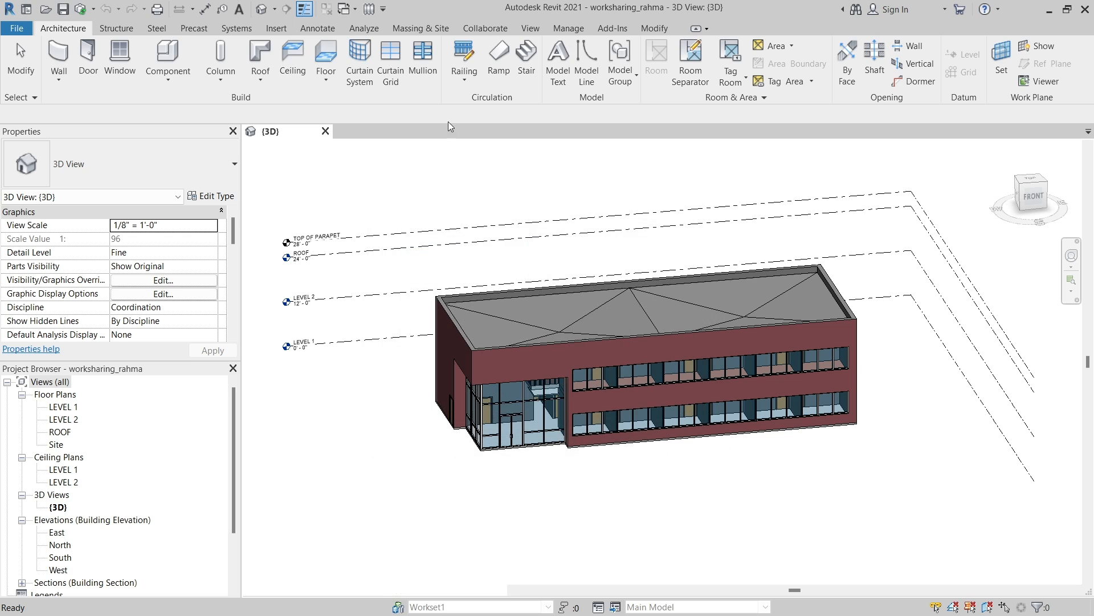
pyautogui.click(485, 29)
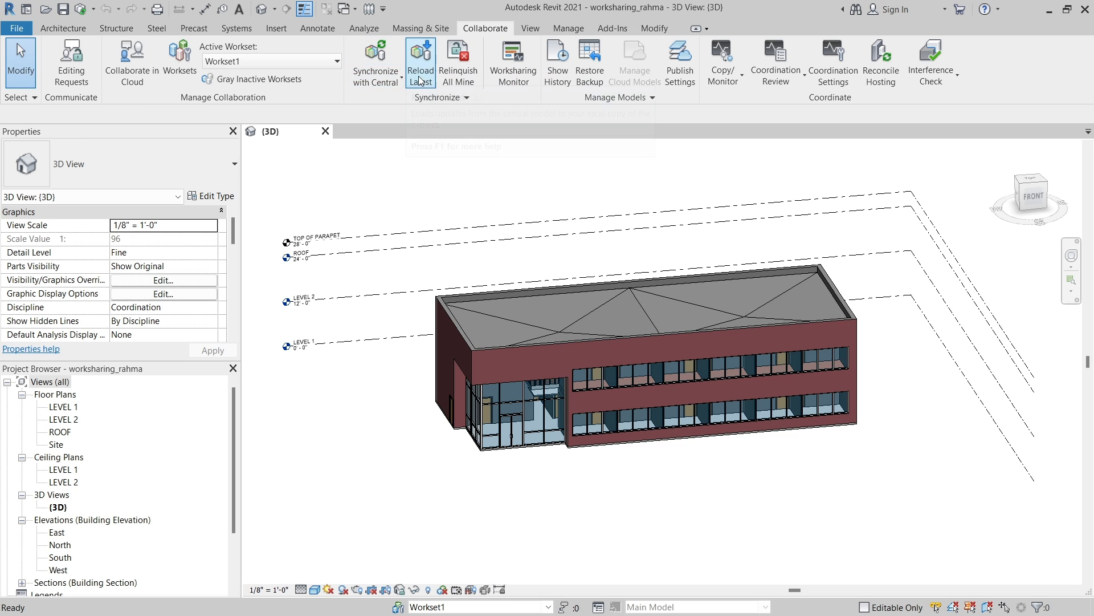
pyautogui.click(390, 76)
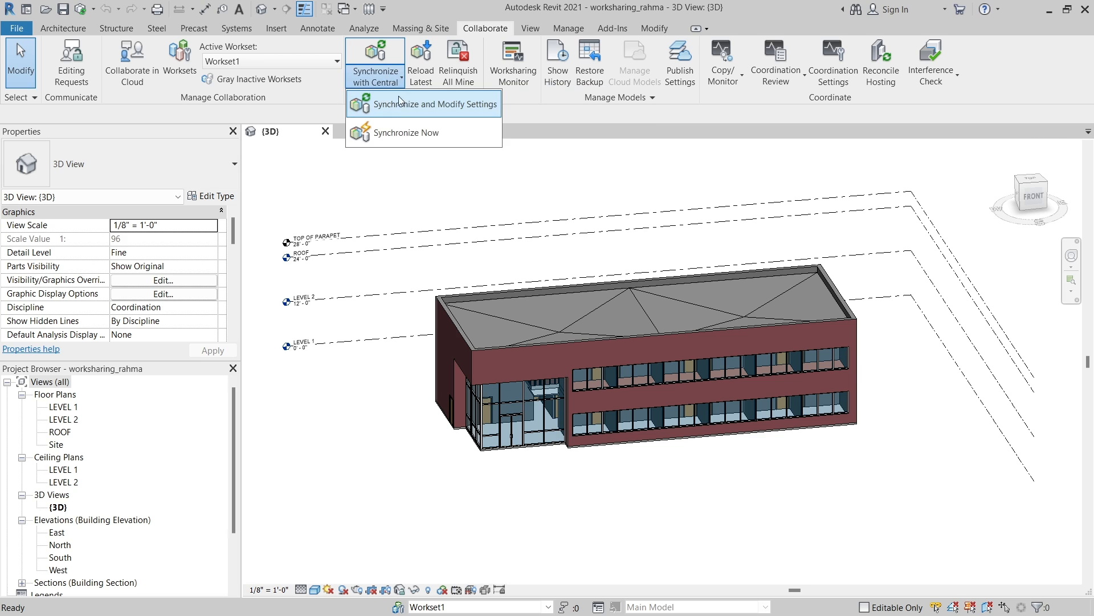
pyautogui.click(461, 108)
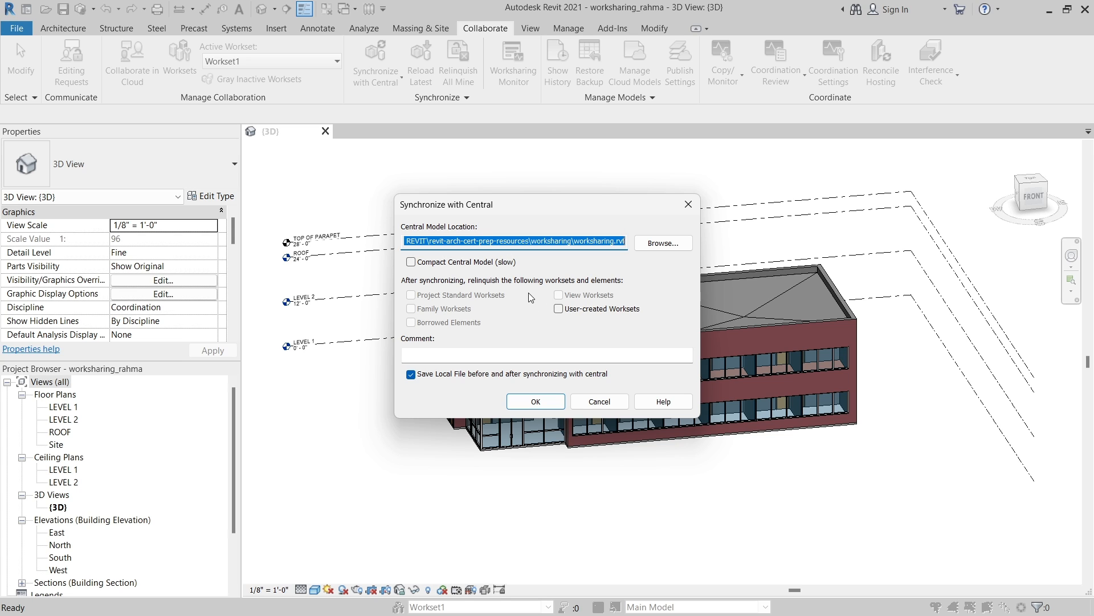
pyautogui.click(562, 307)
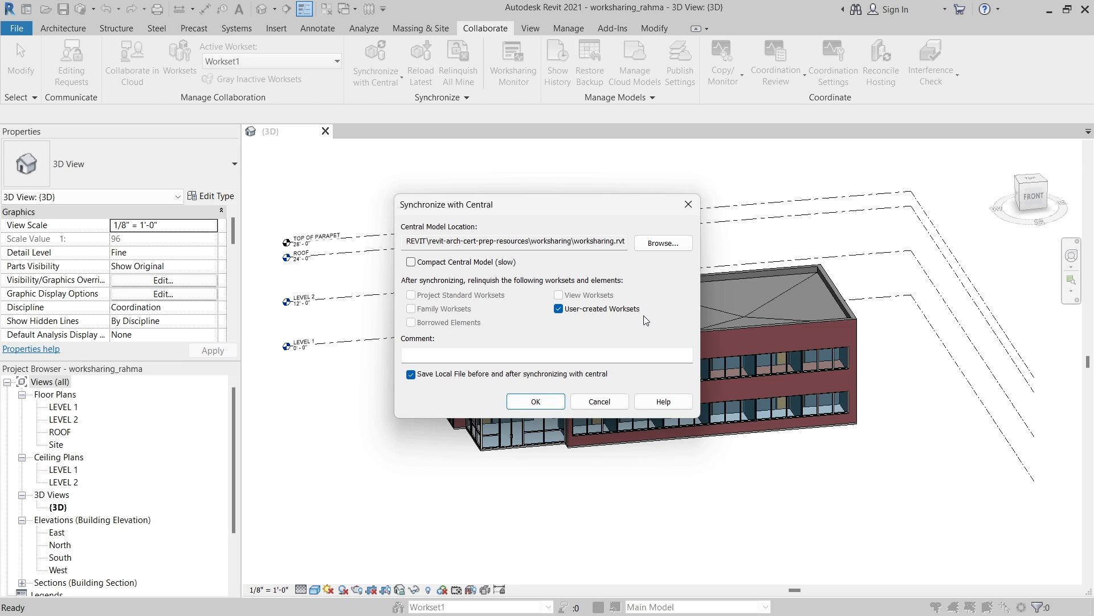
pyautogui.click(536, 402)
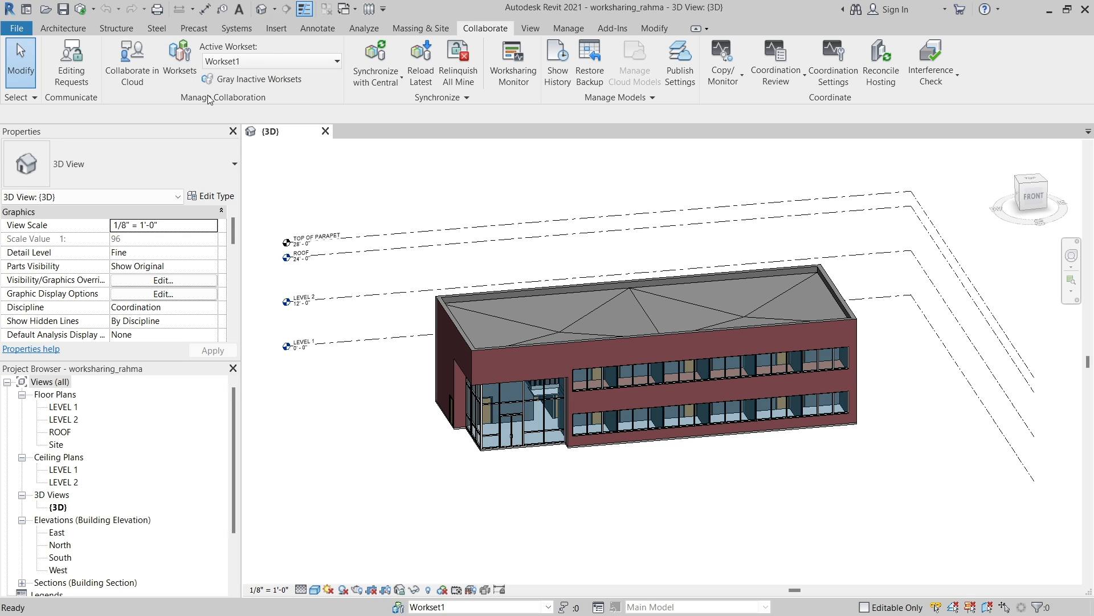
# Create a new workset named "core and shell" that is visible in all views.
pyautogui.click(182, 70)
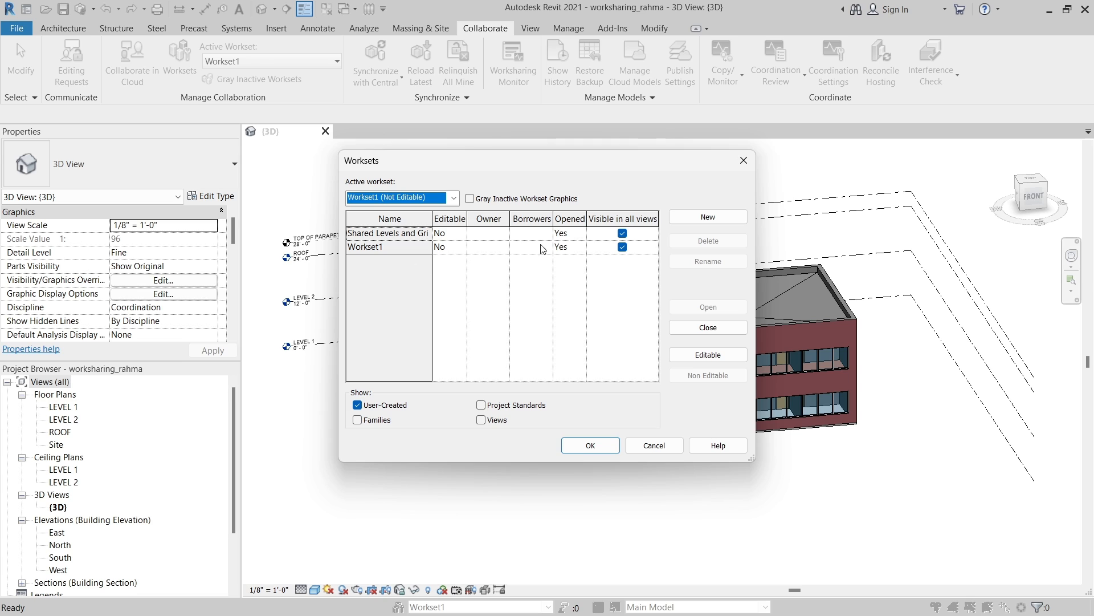
pyautogui.click(708, 217)
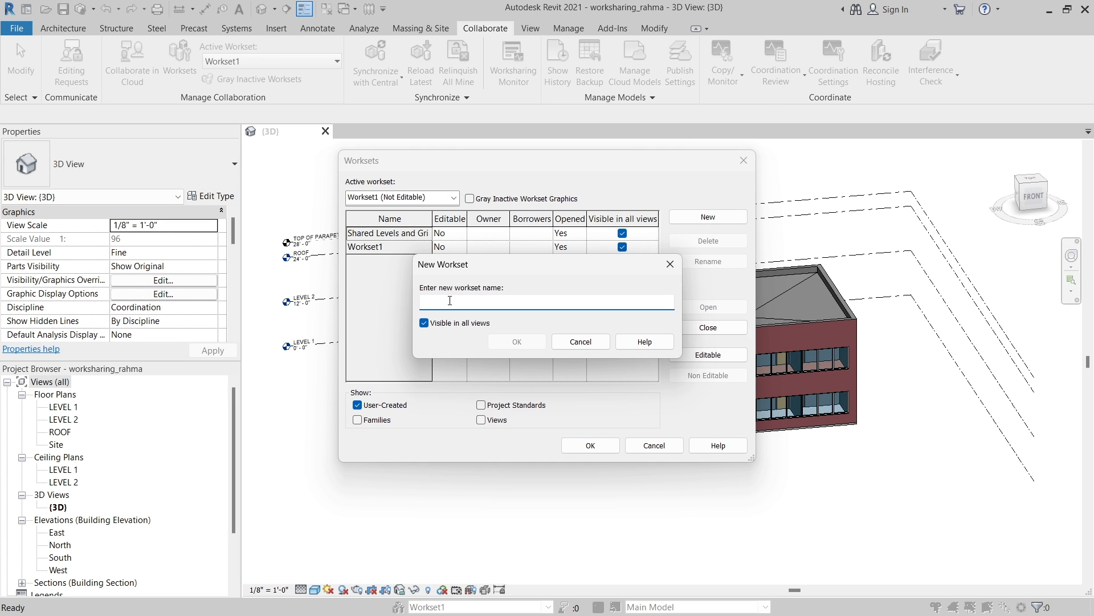
pyautogui.write('core and shell')
pyautogui.click(507, 341)
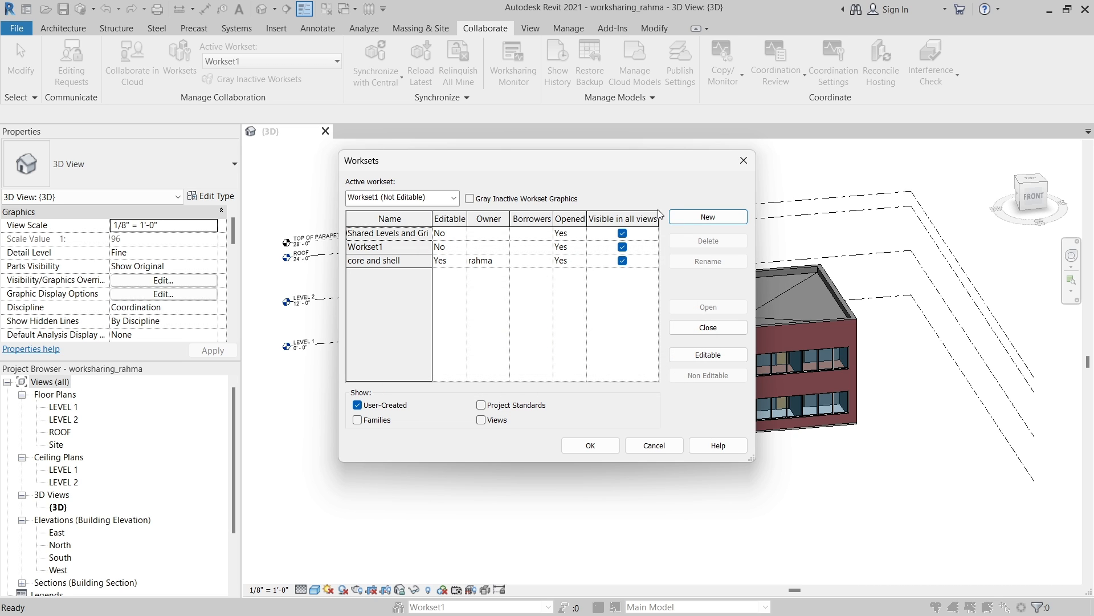
# Create a workset named "interiors", visible in all views, and accept the worksets without making the new one active.
pyautogui.click(682, 217)
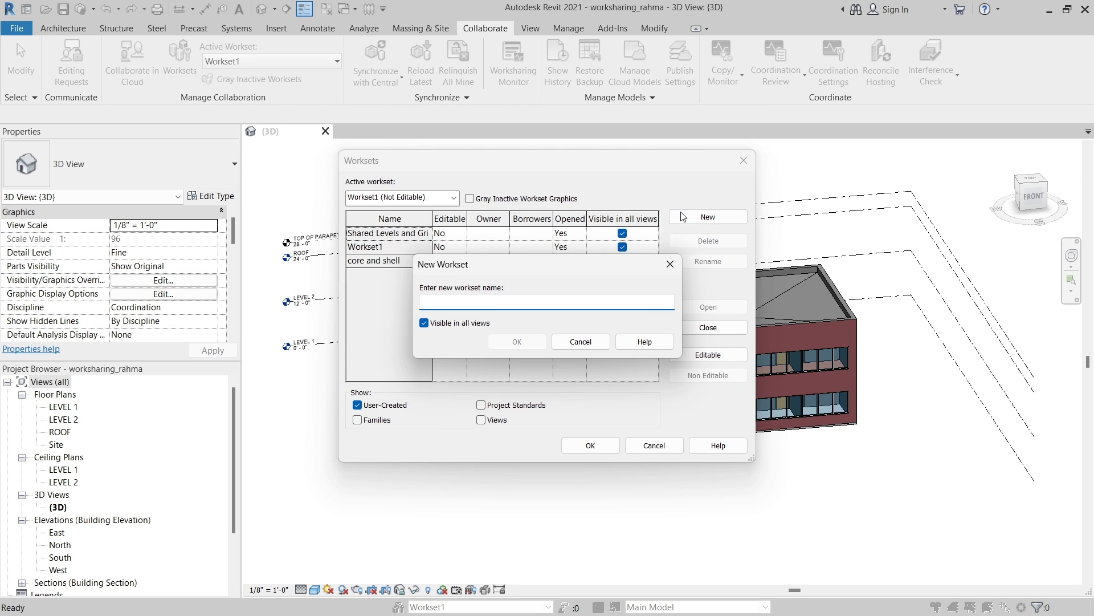
pyautogui.write('in')
pyautogui.click(525, 337)
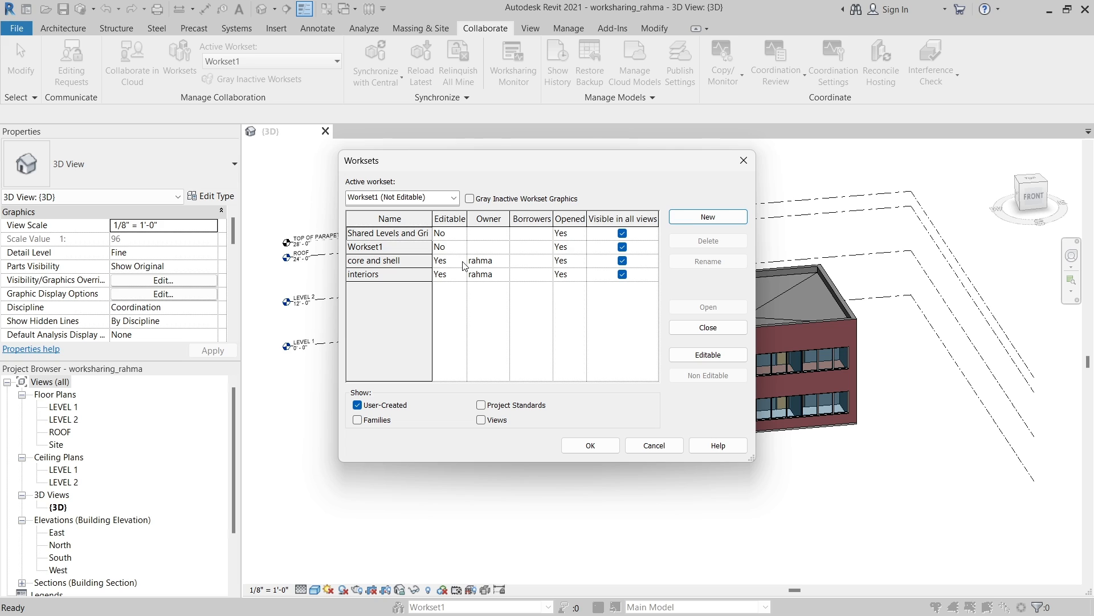
pyautogui.click(596, 443)
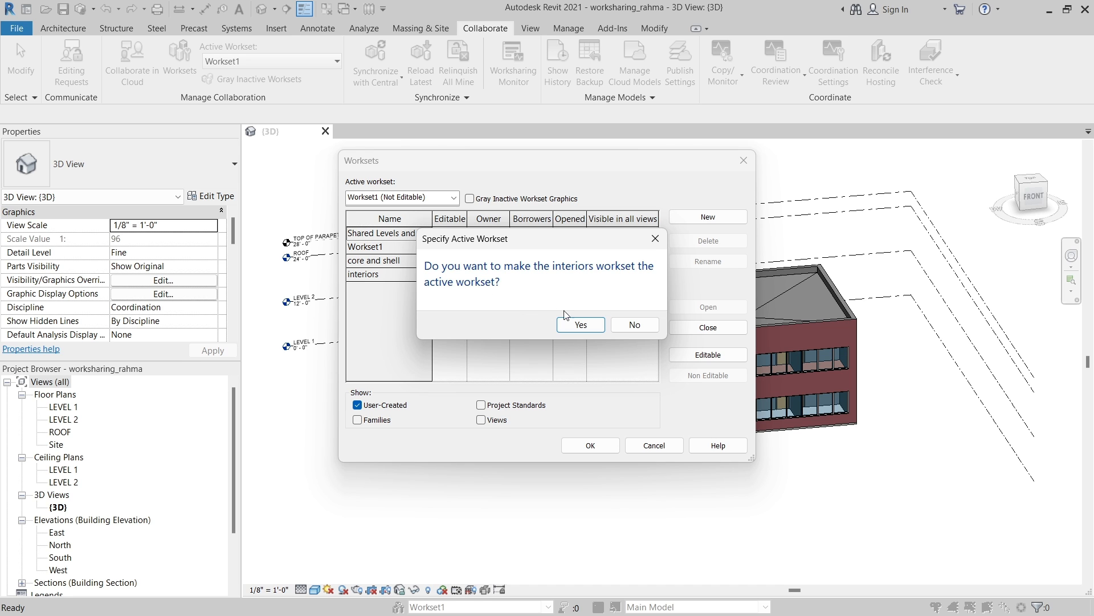
pyautogui.click(619, 325)
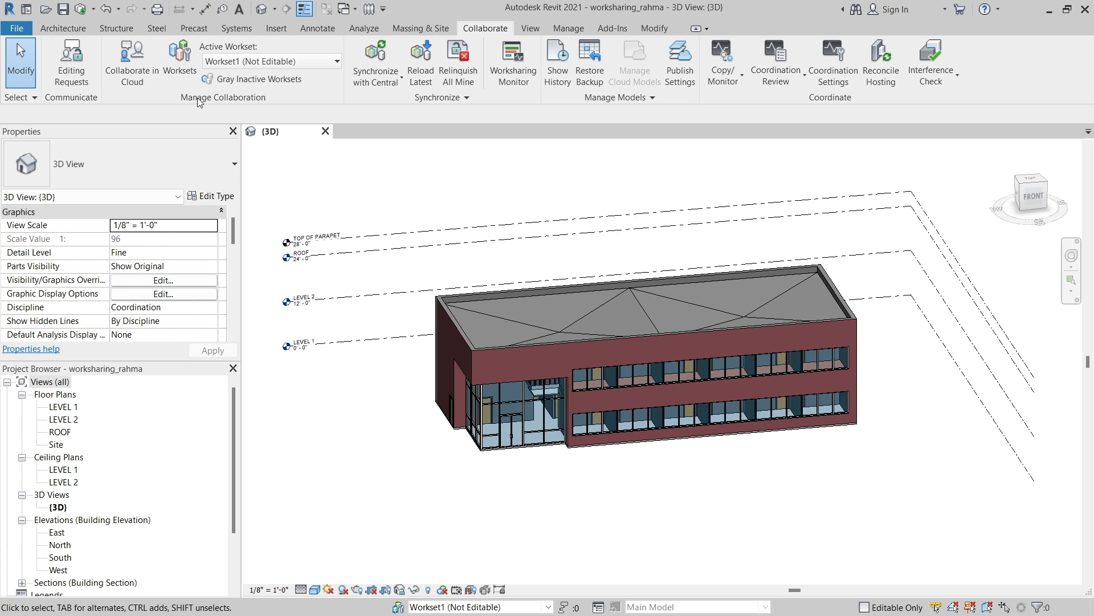
# Synchronize the new worksets with the central model, relinquish user-created worksets, and check the worksets' ownership and editable status.
pyautogui.click(81, 7)
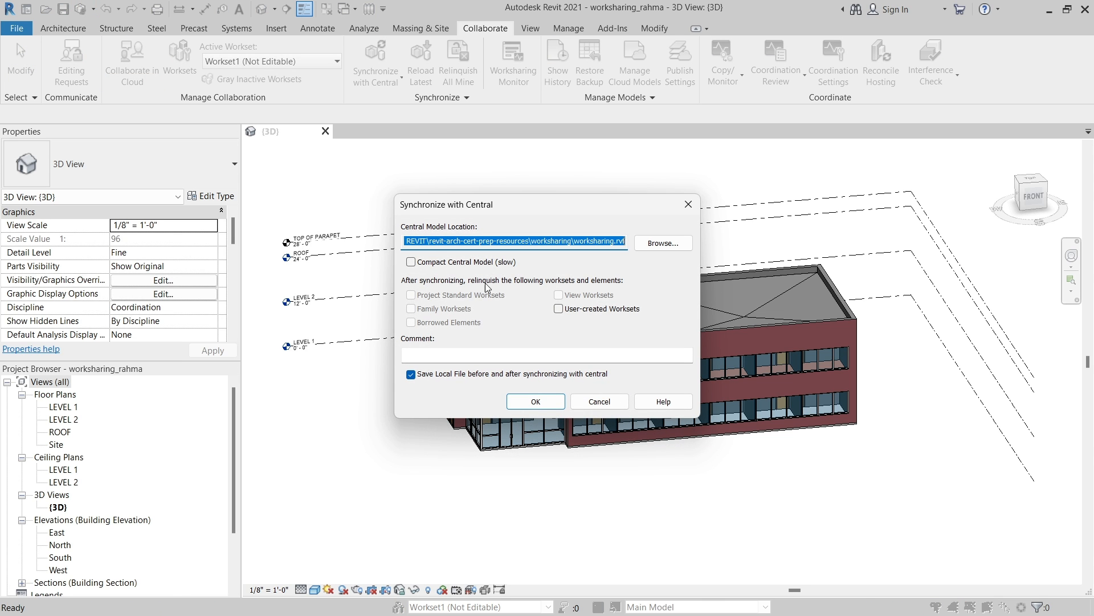
pyautogui.click(559, 310)
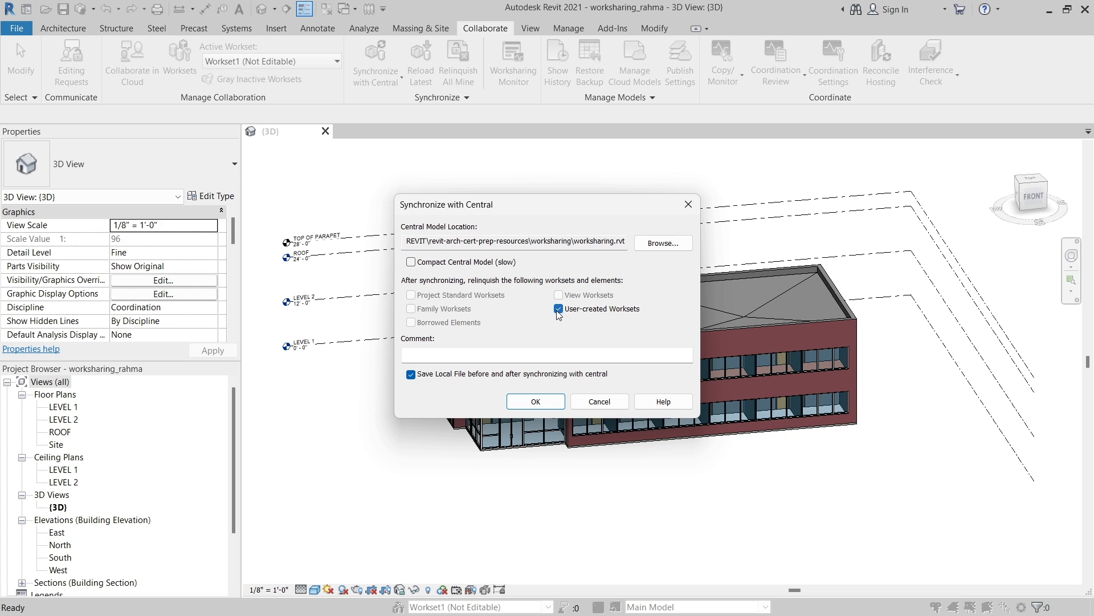
pyautogui.click(541, 402)
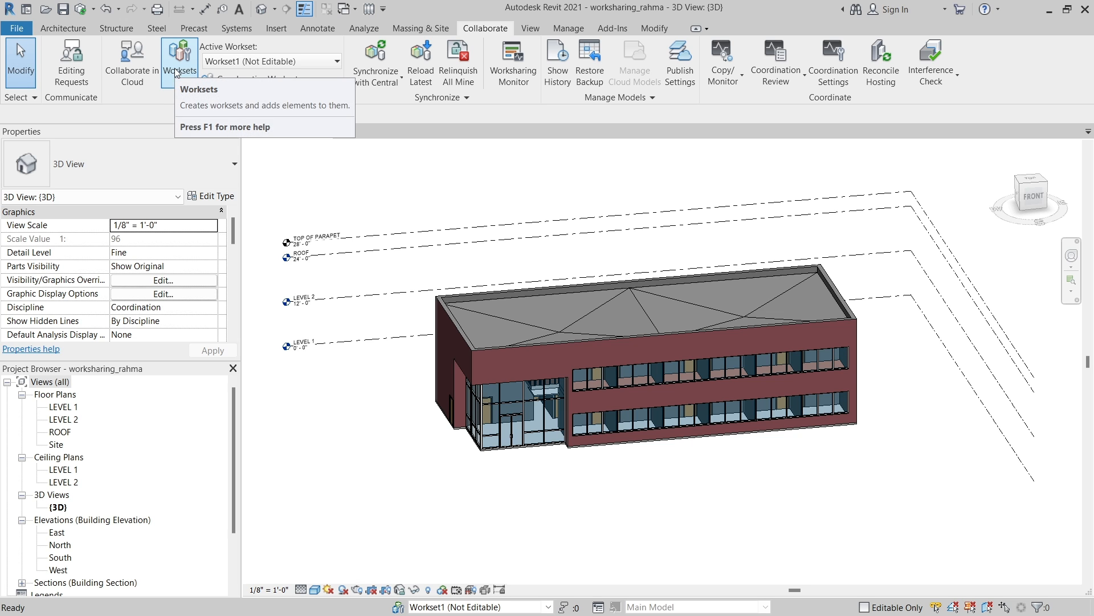
pyautogui.click(179, 63)
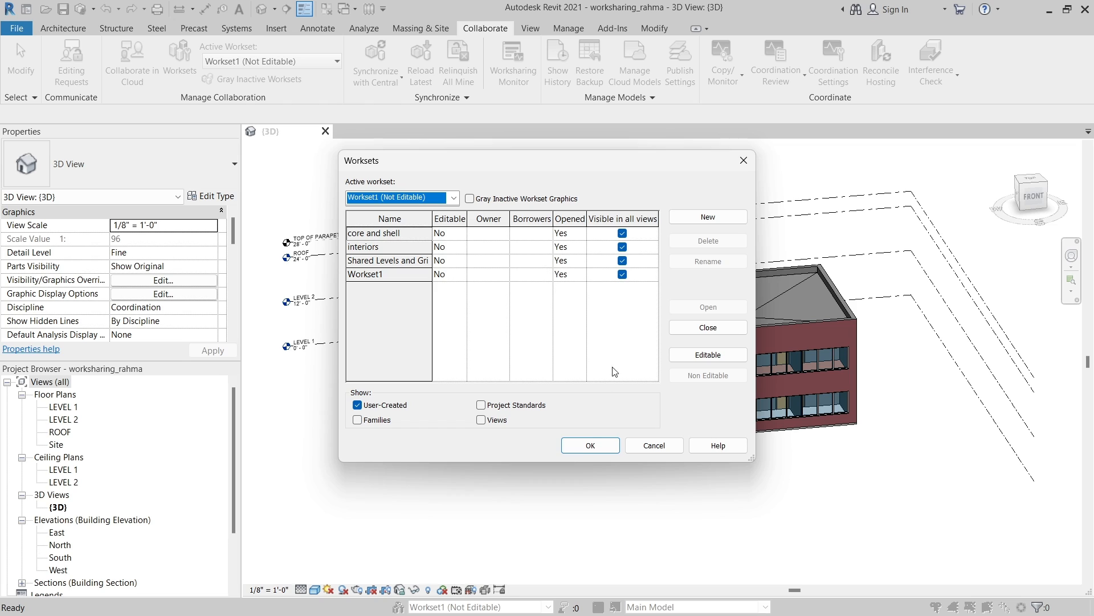
pyautogui.click(579, 446)
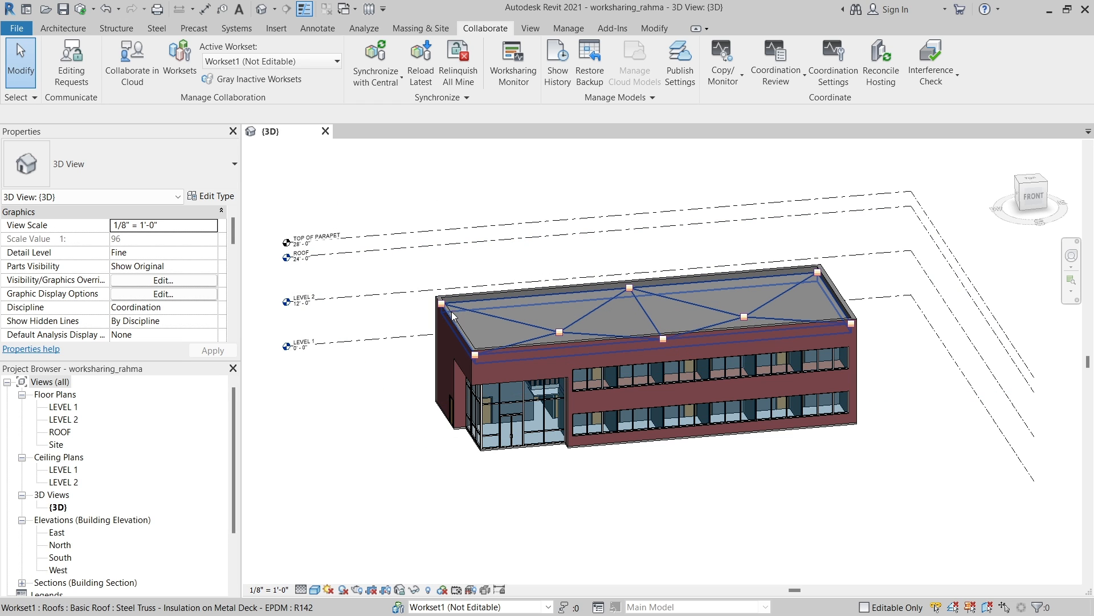
# Assign the exterior brick wall at the building's short end beside the glazed entrance to the "core and shell" workset.
pyautogui.click(451, 356)
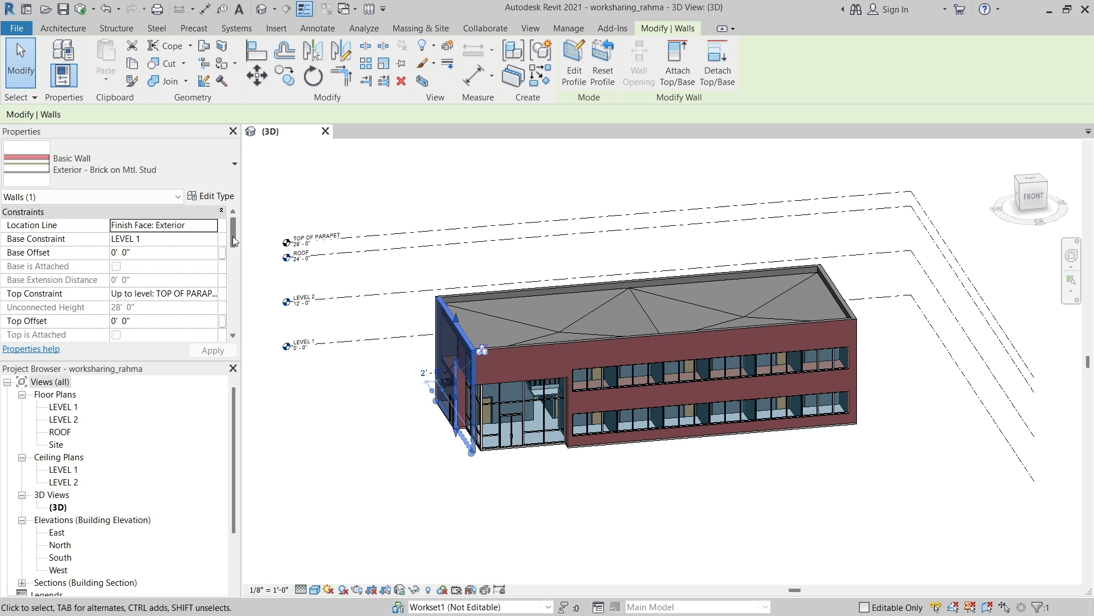
pyautogui.scroll(-8, 217, 285)
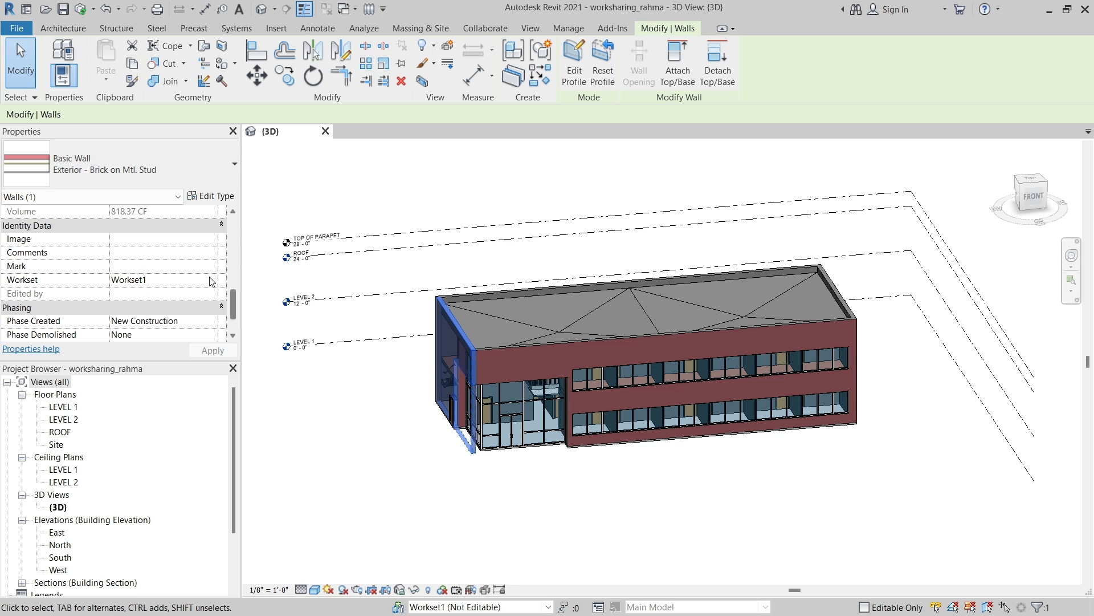
pyautogui.click(212, 279)
pyautogui.click(212, 279)
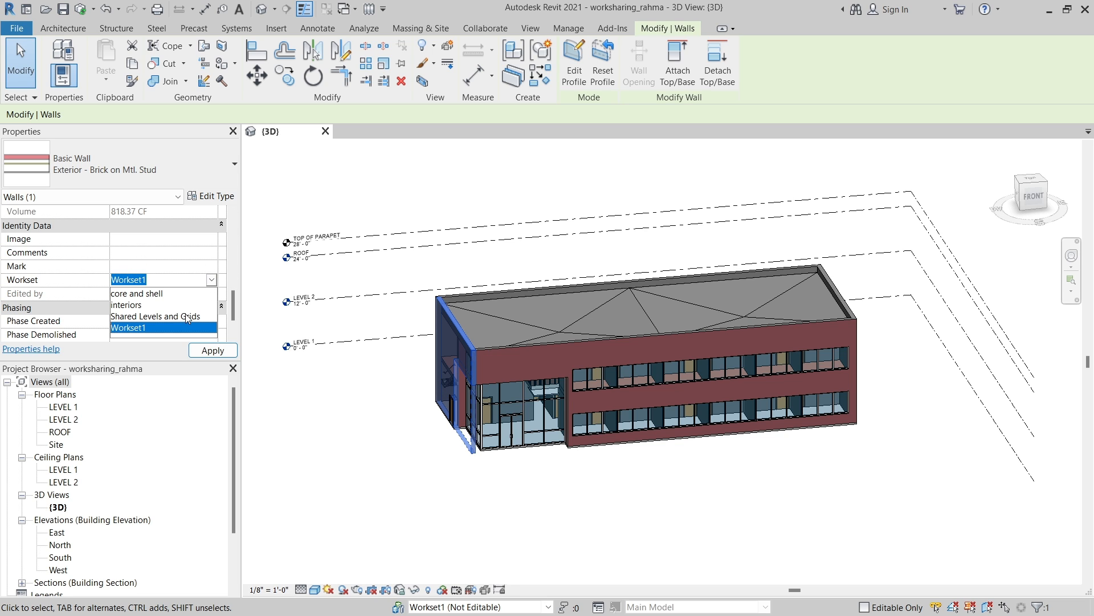
pyautogui.click(155, 293)
pyautogui.click(222, 350)
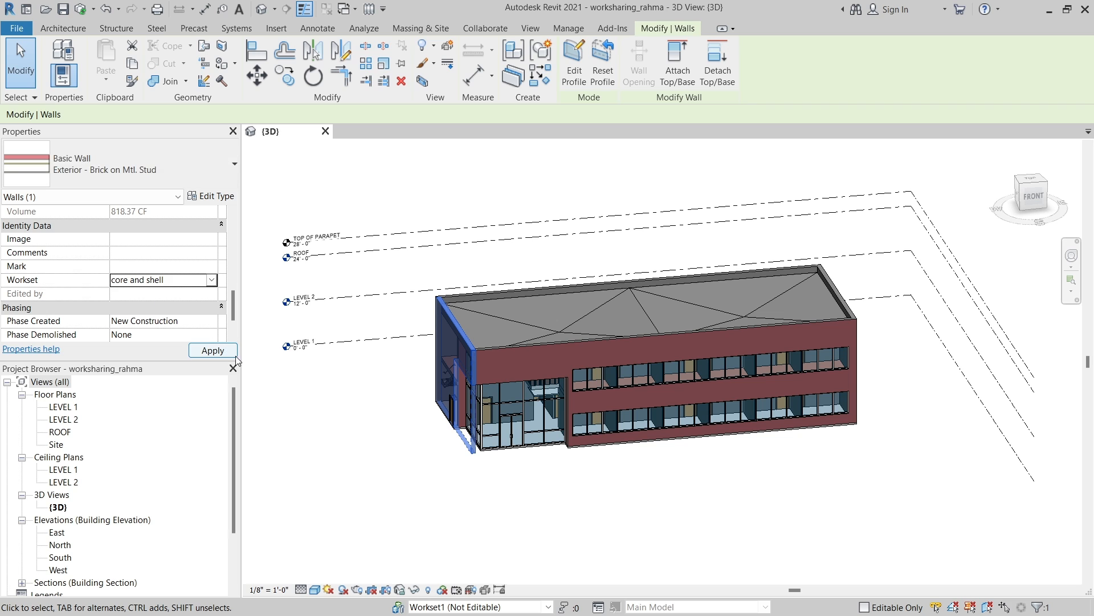
pyautogui.click(278, 389)
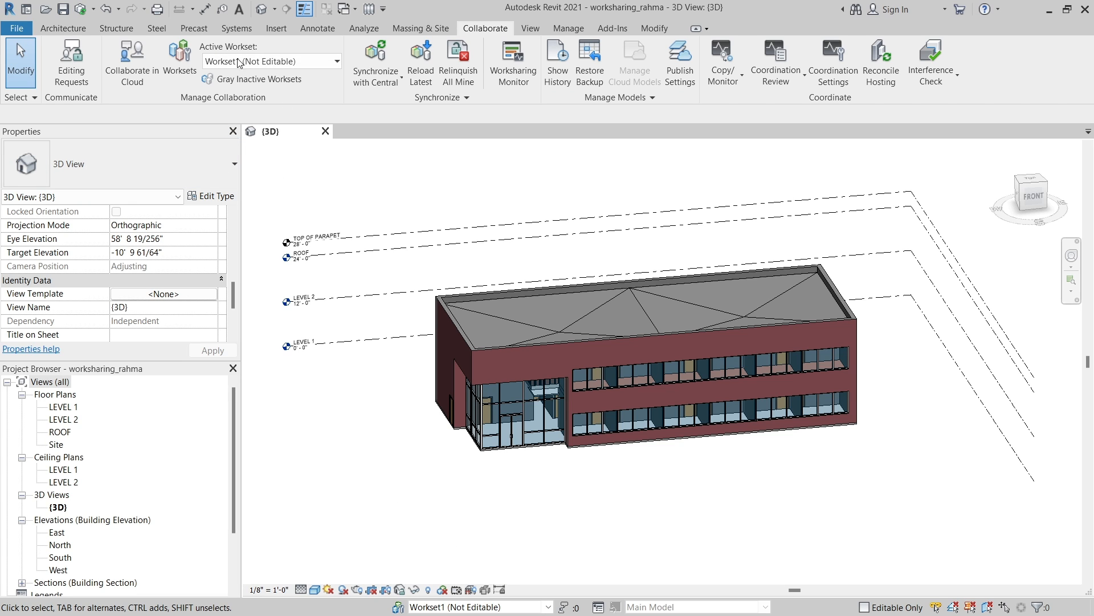
# Check the worksets available as the active workset, and colour the 3D view's elements by workset with the worksharing display.
pyautogui.click(337, 62)
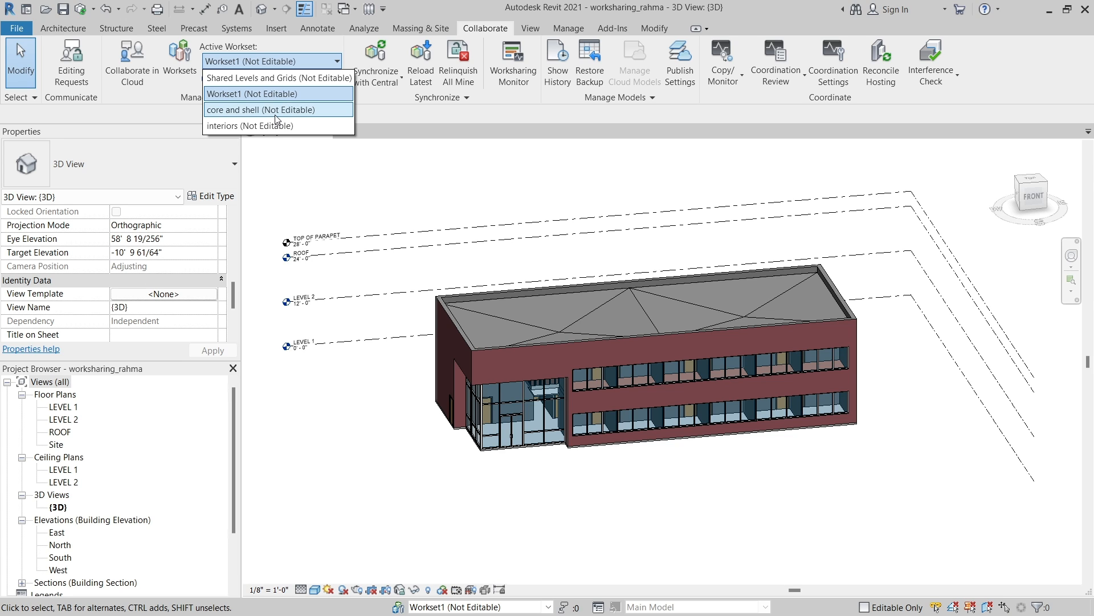
pyautogui.click(287, 160)
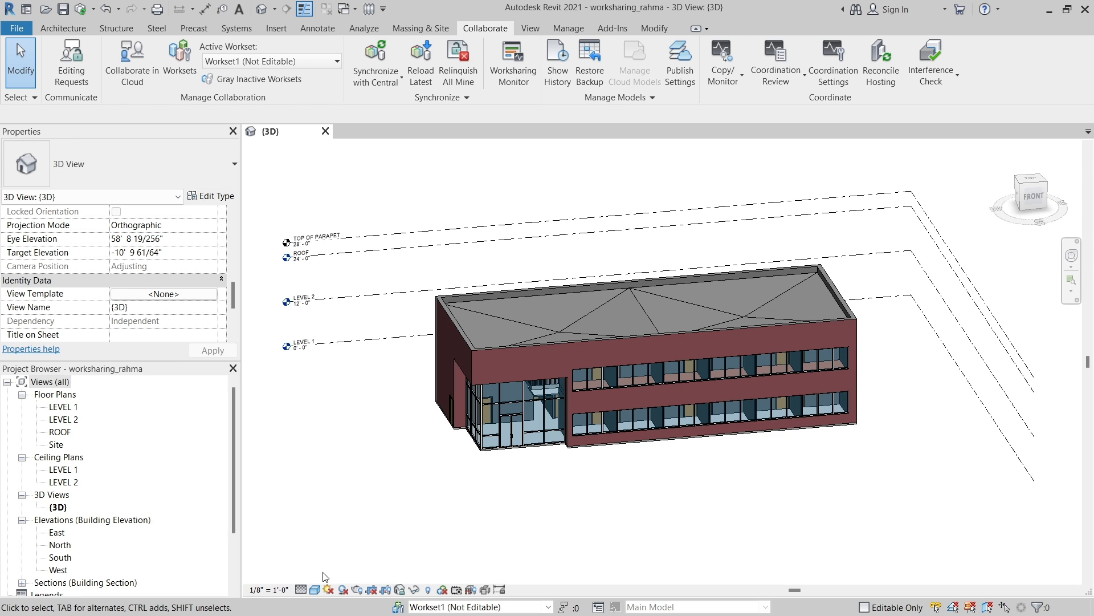
pyautogui.click(444, 592)
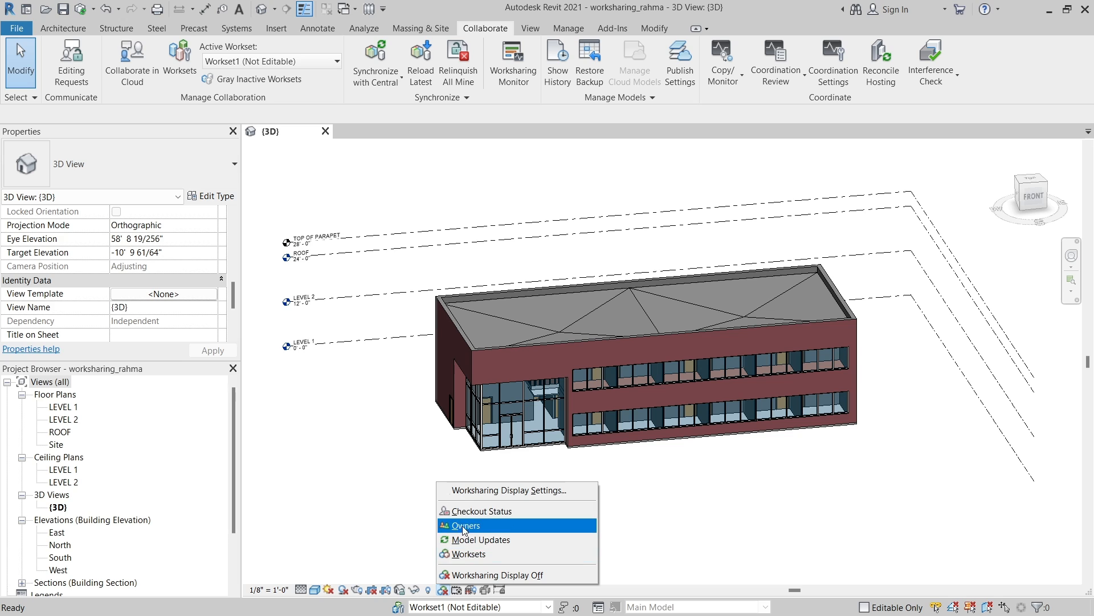
pyautogui.click(462, 556)
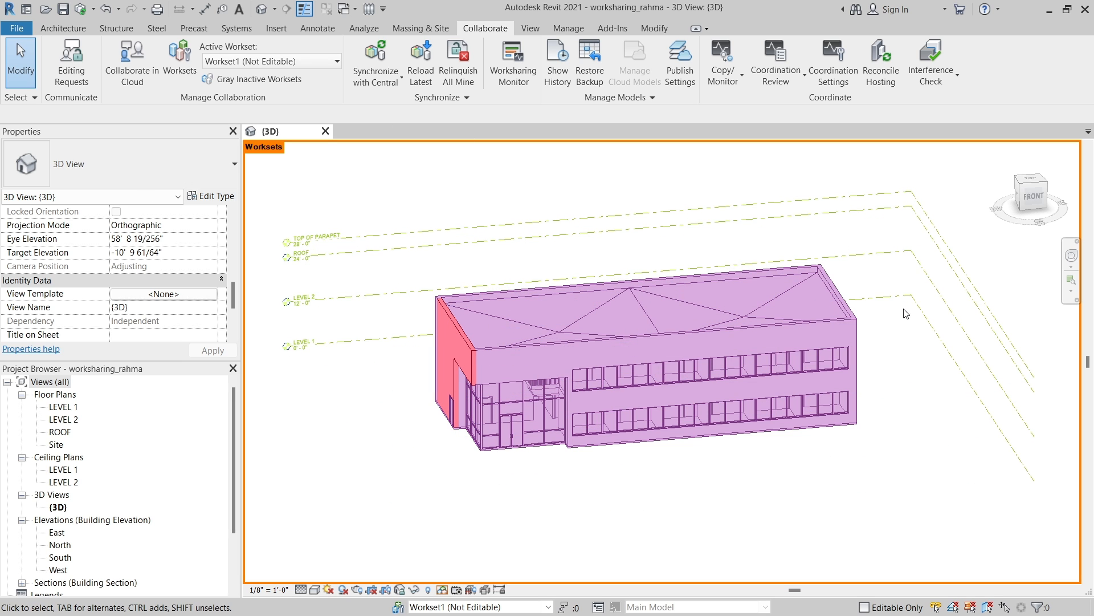
# Assign the long exterior brick wall along the back of the building to the "core and shell" workset.
pyautogui.scroll(3, 599, 281)
pyautogui.moveTo(508, 301)
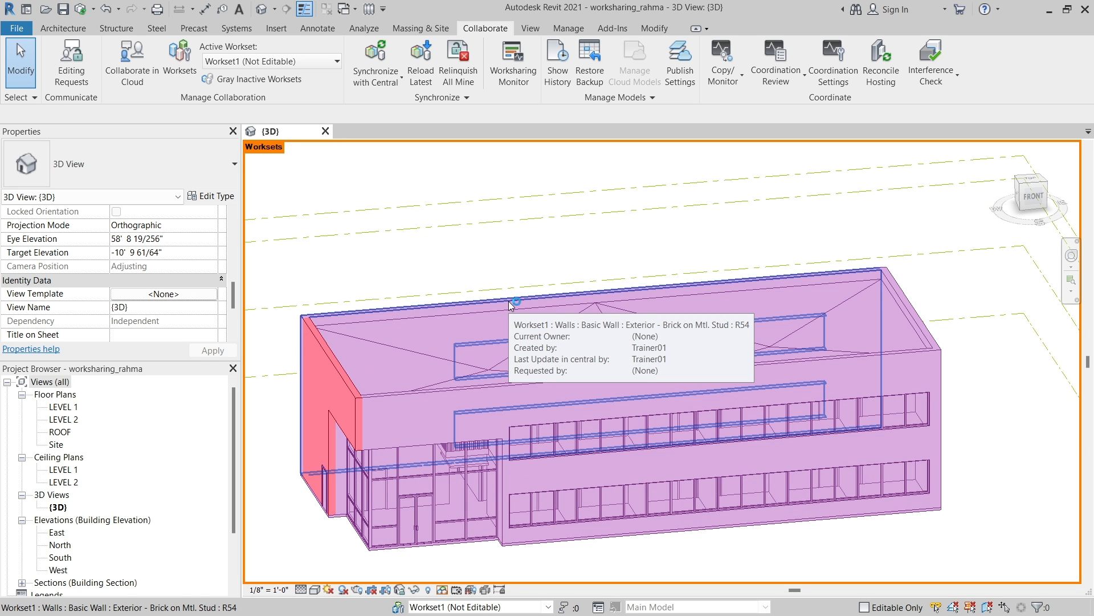
pyautogui.click(509, 301)
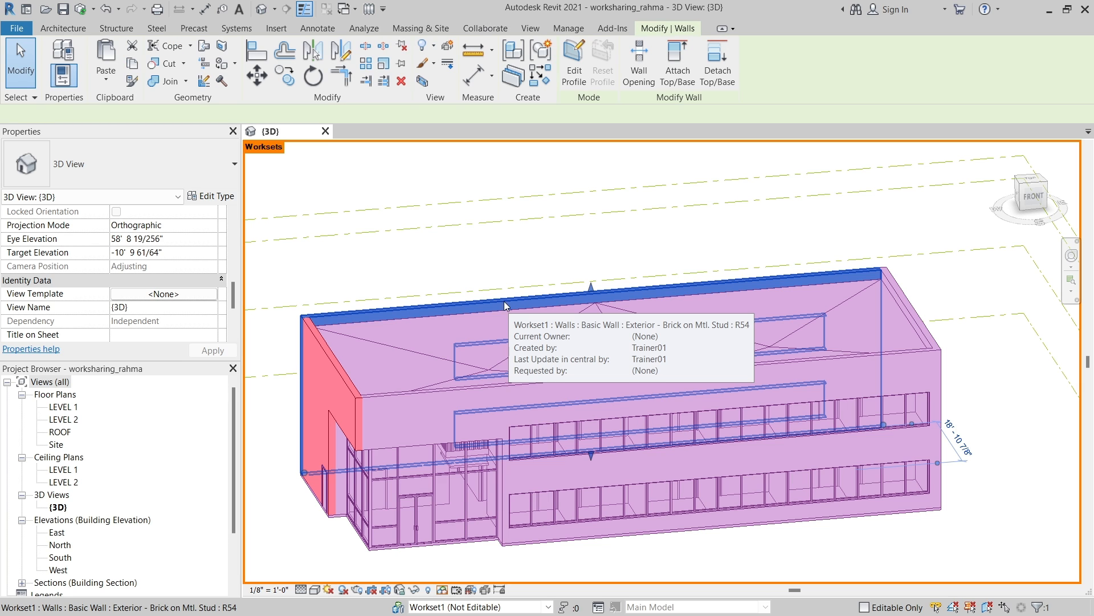
pyautogui.click(212, 280)
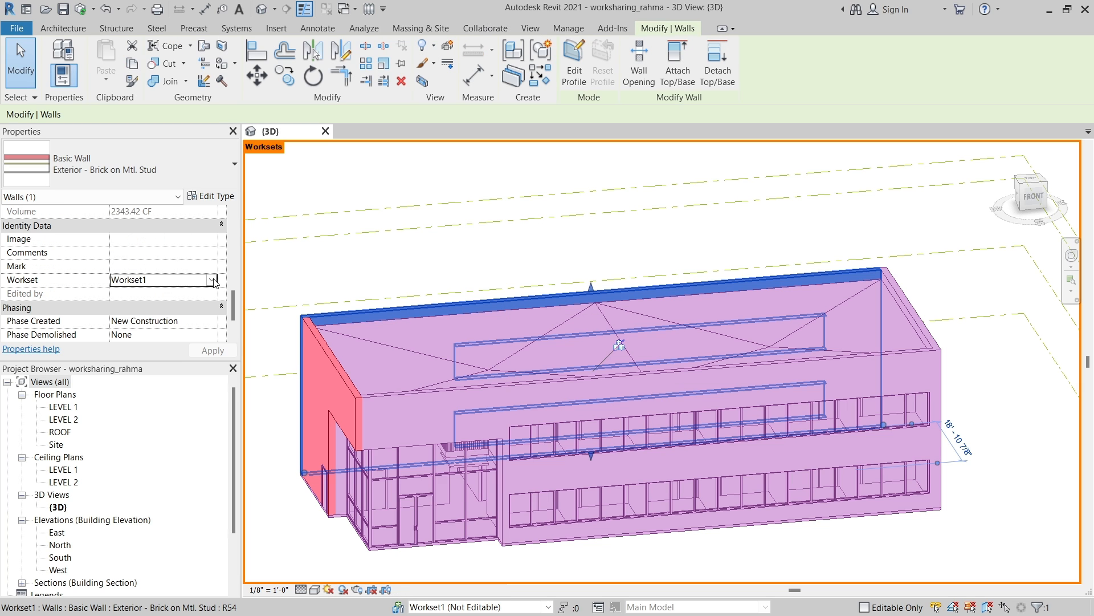
pyautogui.click(212, 280)
pyautogui.click(141, 295)
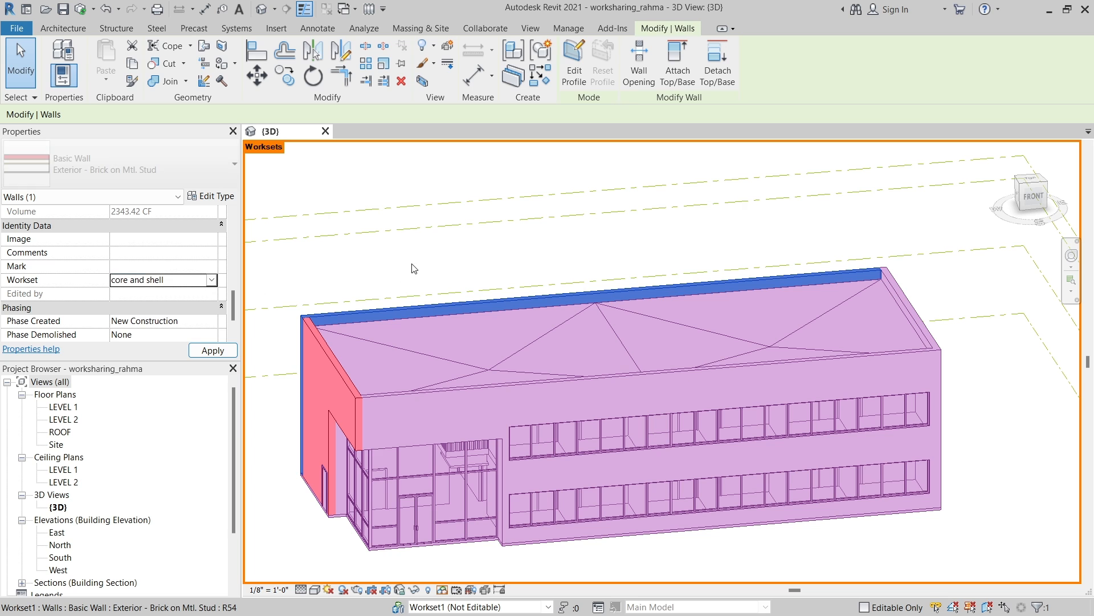
pyautogui.click(538, 254)
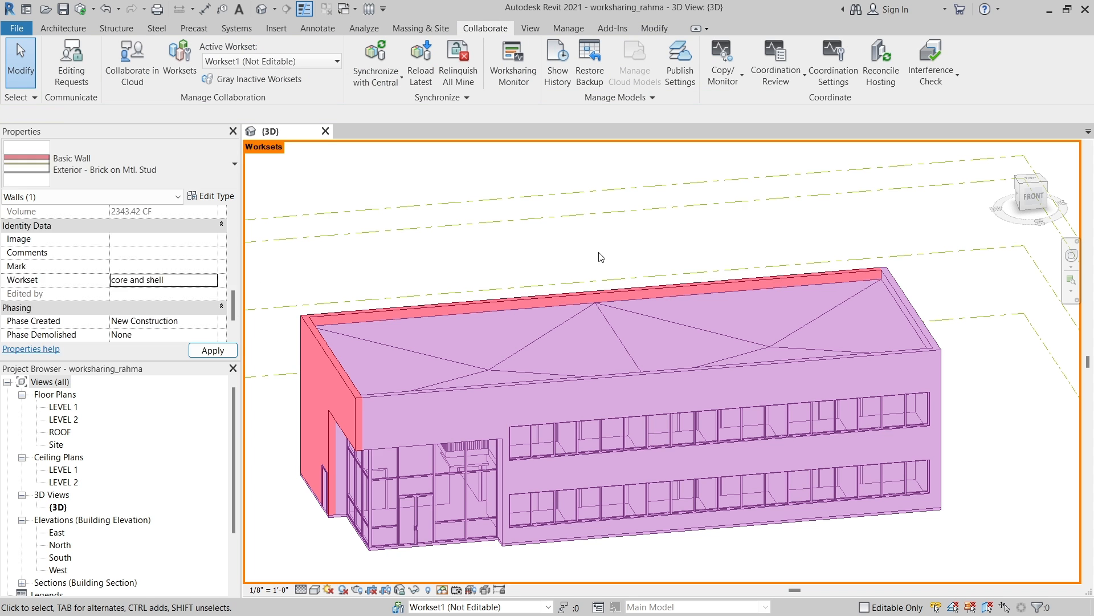
# Assign the exterior brick wall at the short end opposite the glazed entrance to the "core and shell" workset.
pyautogui.click(898, 289)
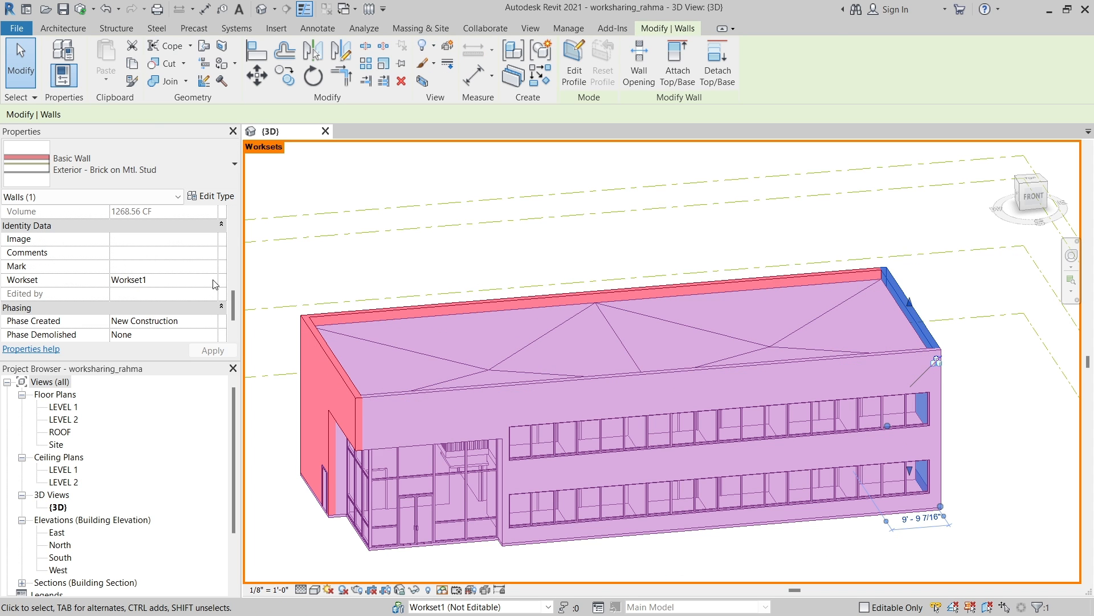
pyautogui.click(212, 279)
pyautogui.click(212, 280)
pyautogui.click(160, 294)
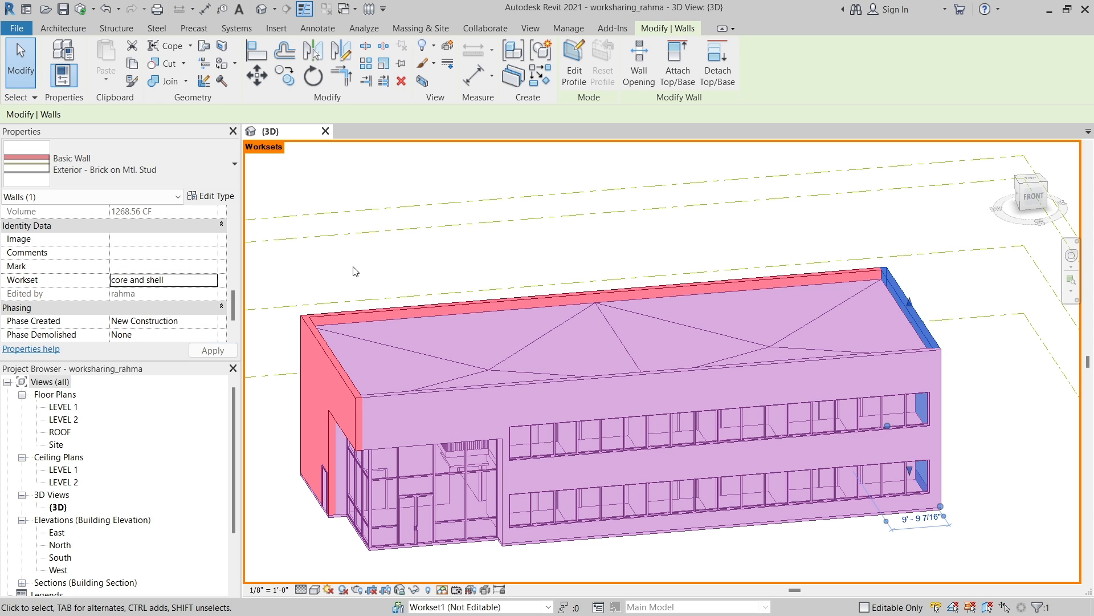
pyautogui.click(355, 271)
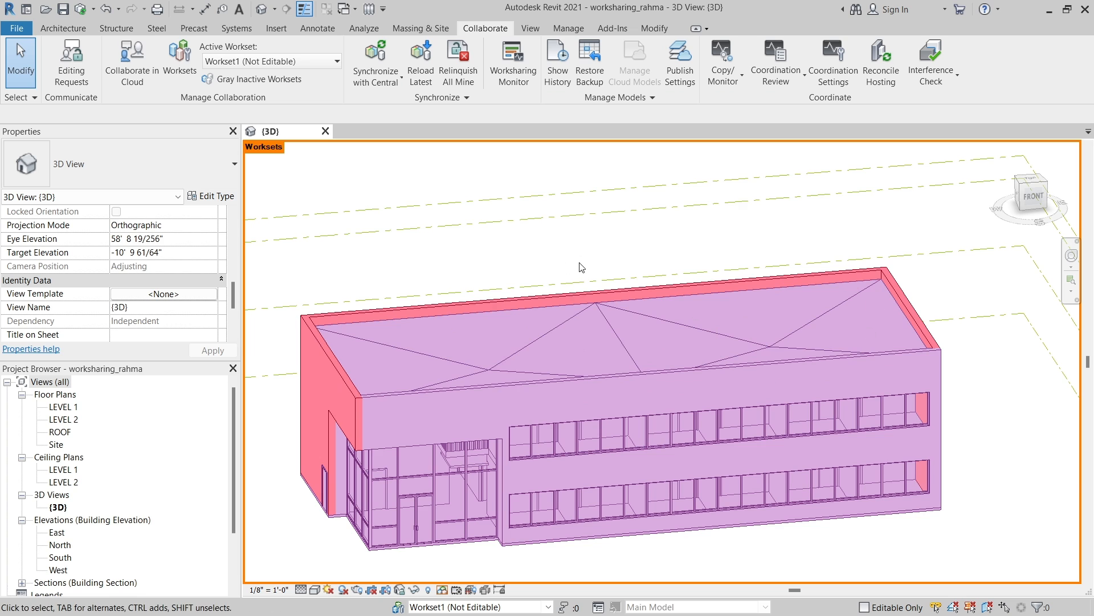
# Turn off the worksharing display in the 3D view.
pyautogui.scroll(-2, 582, 268)
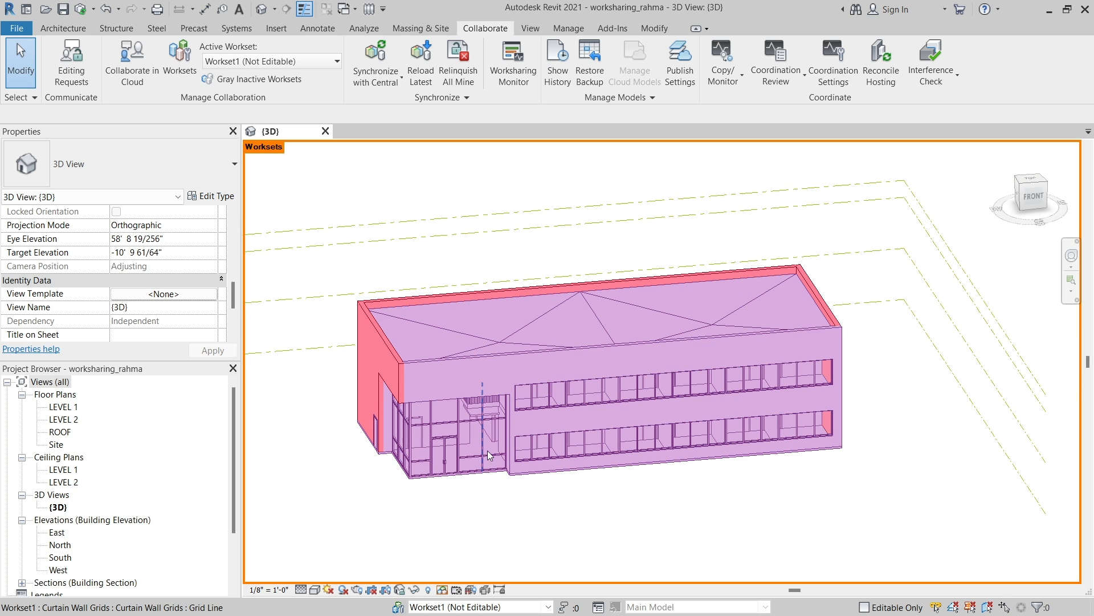
pyautogui.click(444, 591)
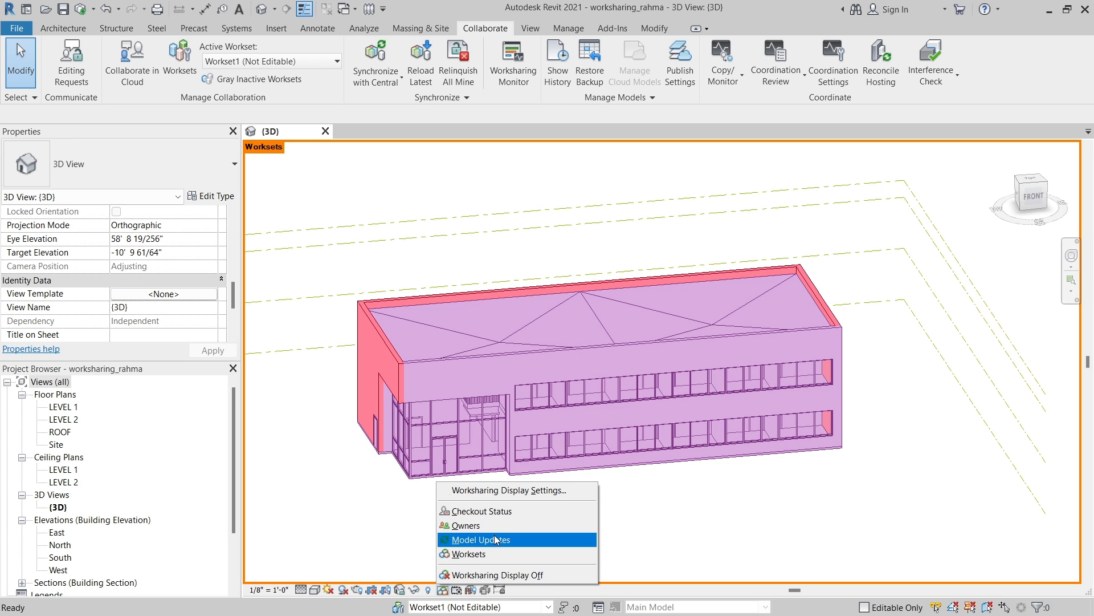
pyautogui.click(508, 576)
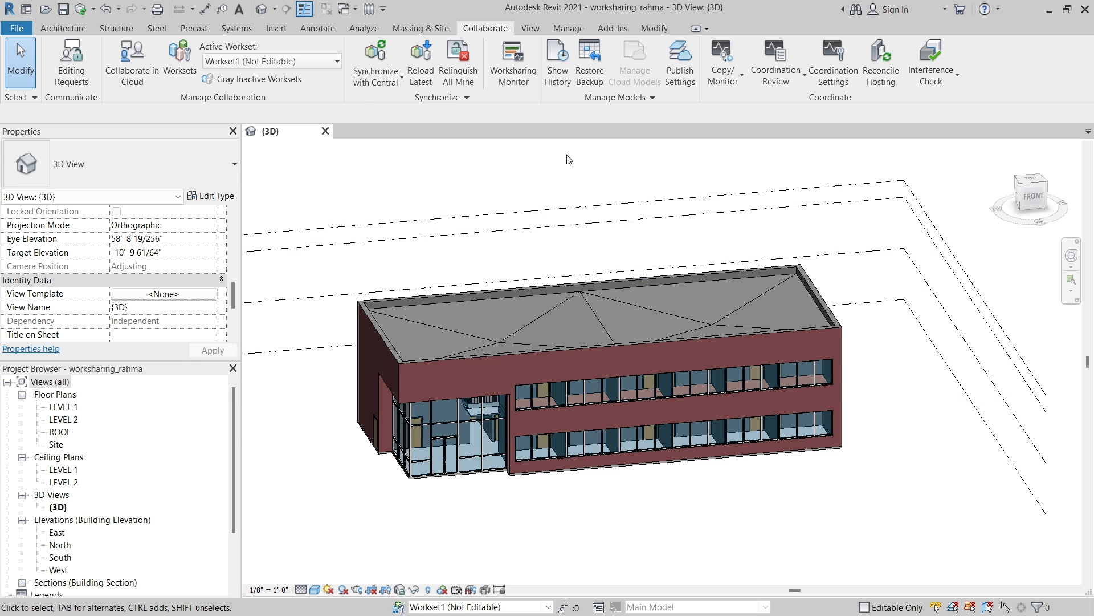
# Review the workset visibility overrides of the 3D view and the options for "core and shell", keeping its global setting.
pyautogui.press('v')
pyautogui.press('v')
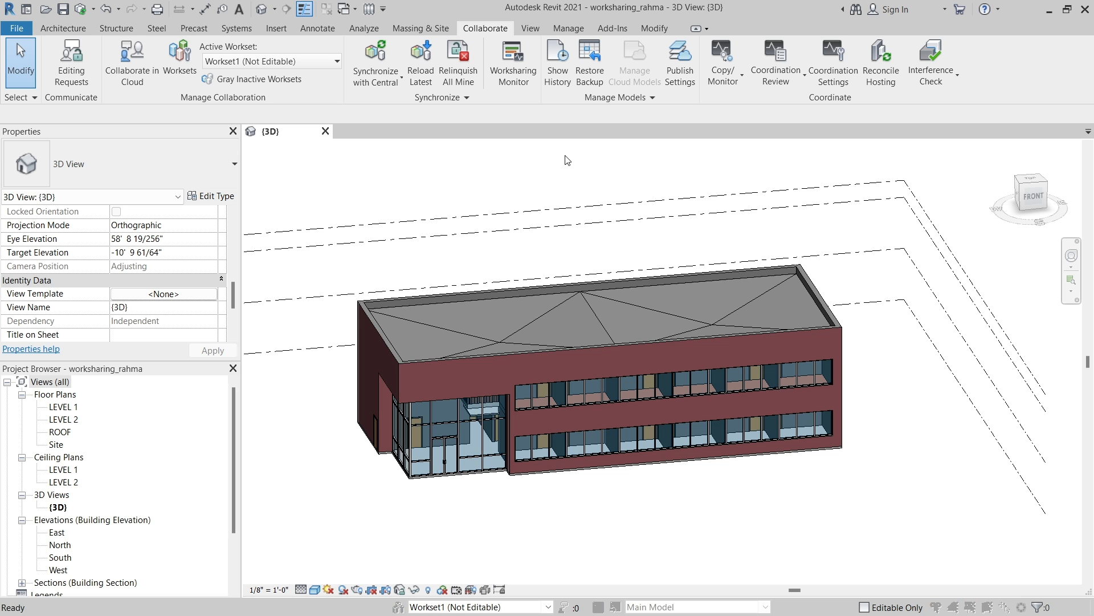
pyautogui.click(663, 132)
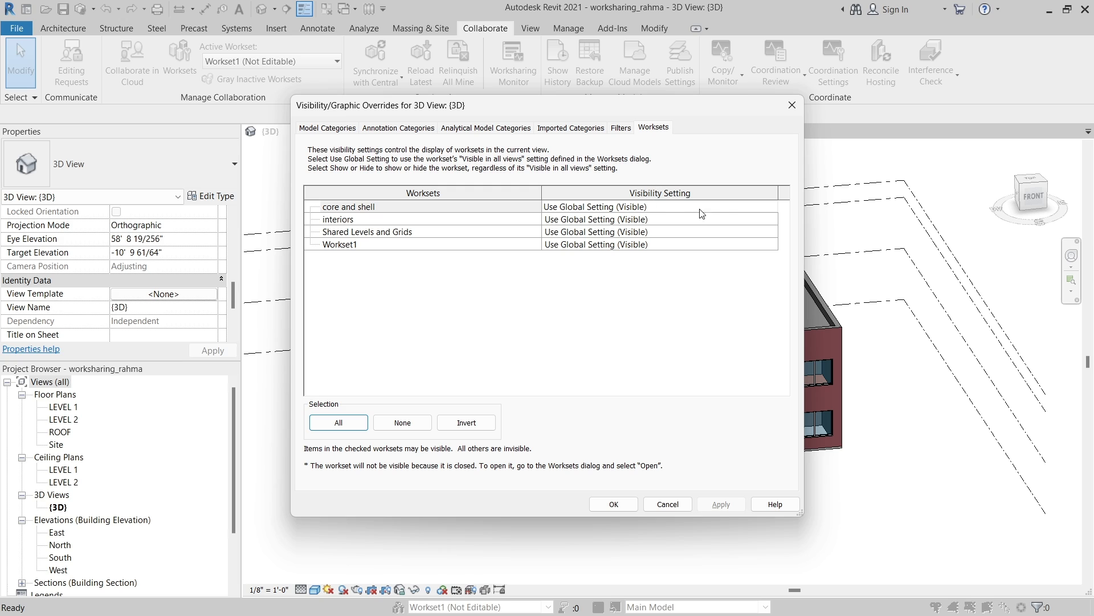
pyautogui.click(774, 209)
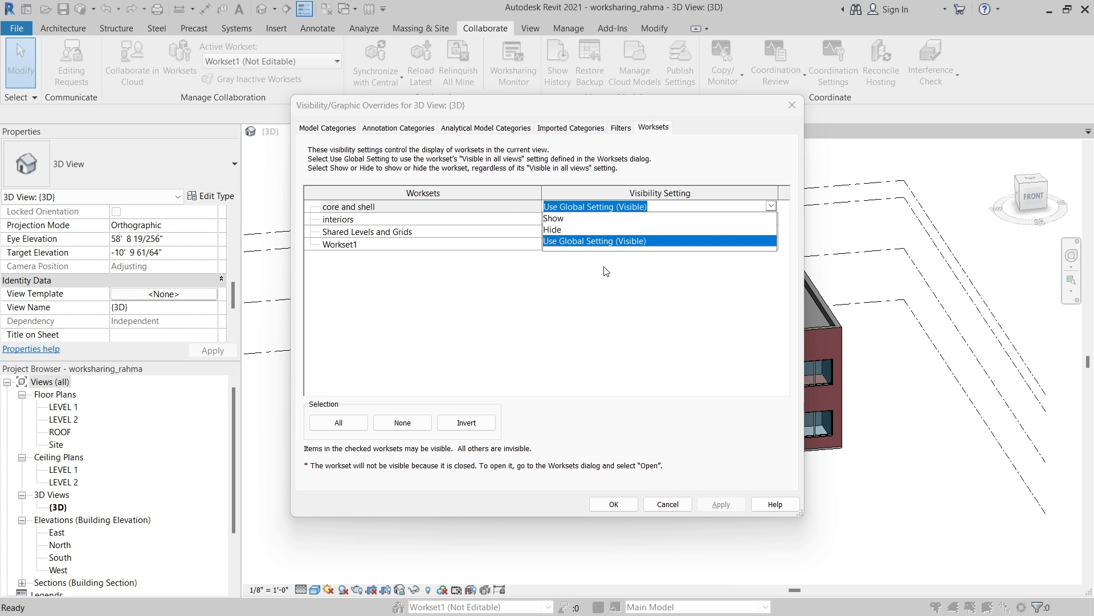
pyautogui.click(615, 507)
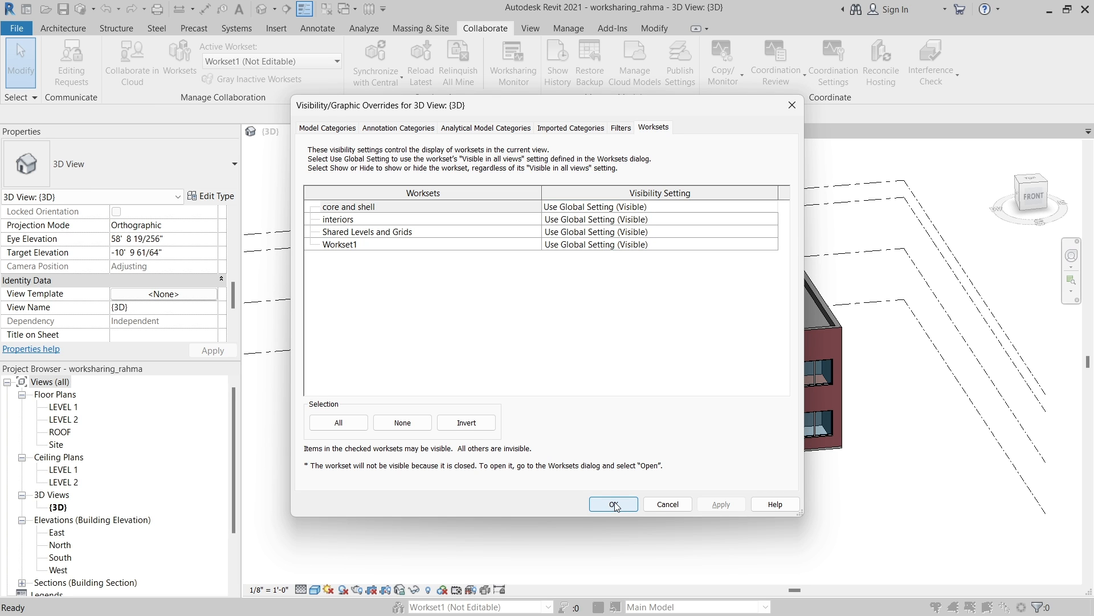
pyautogui.click(615, 504)
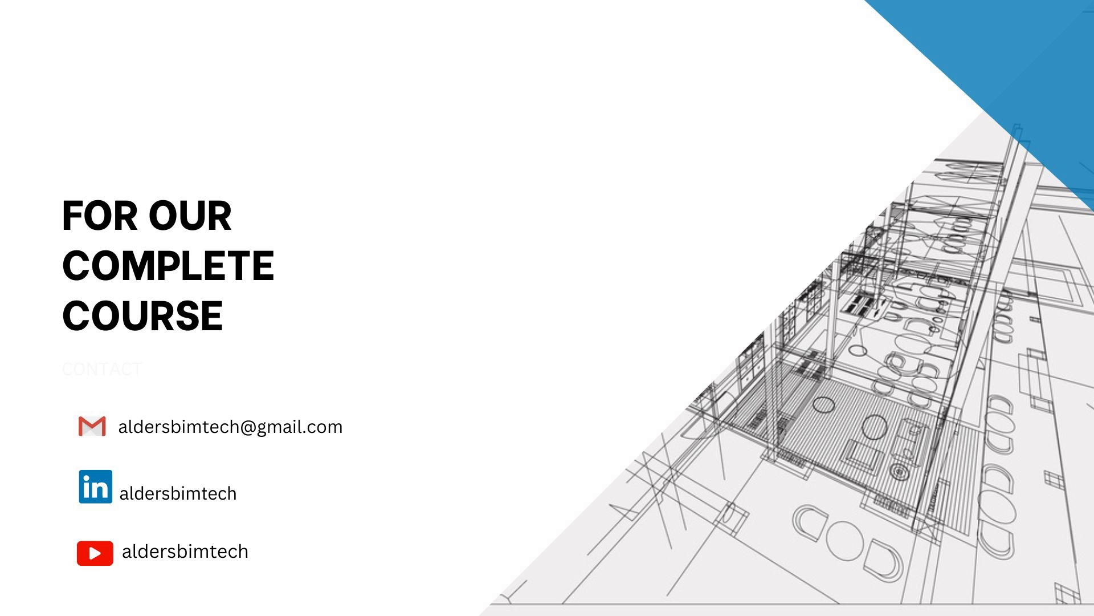